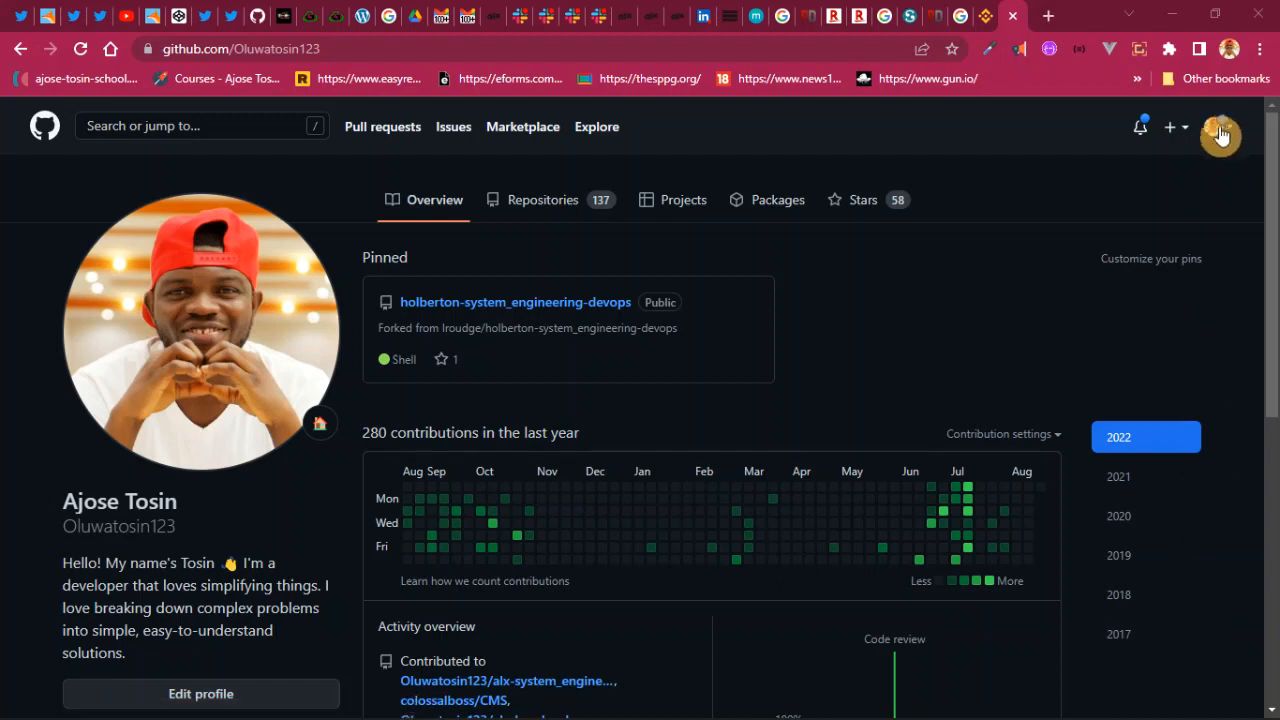
- Open Settings from the avatar menu to reach the Public profile page and review its fields
scroll(237, 329, "down", 5)
scroll(237, 329, "up", 5)
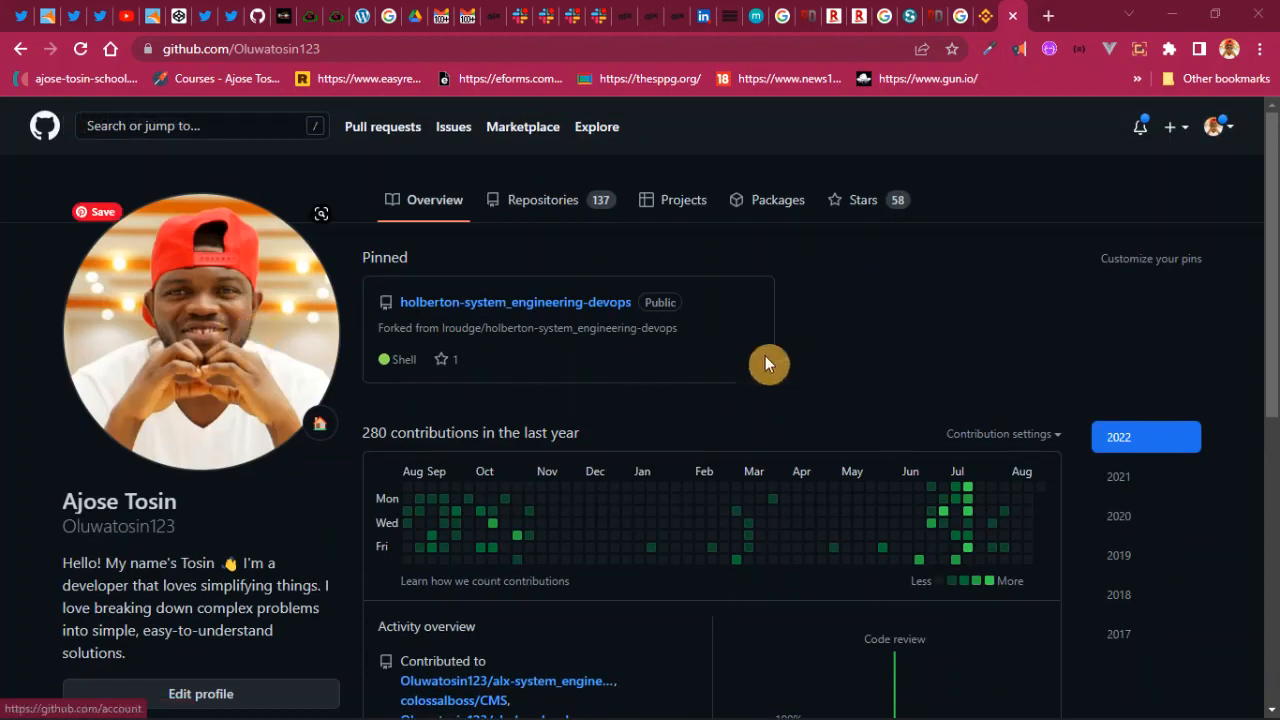
left_click(1226, 133)
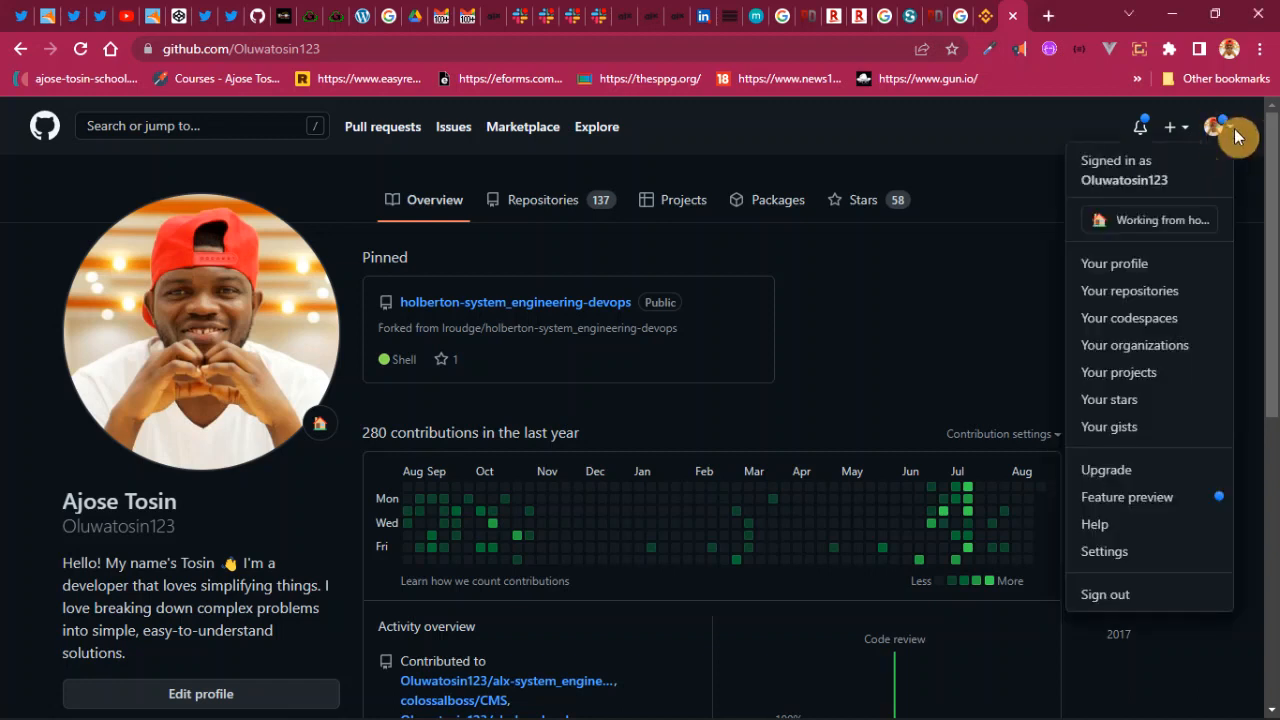
left_click(1140, 556)
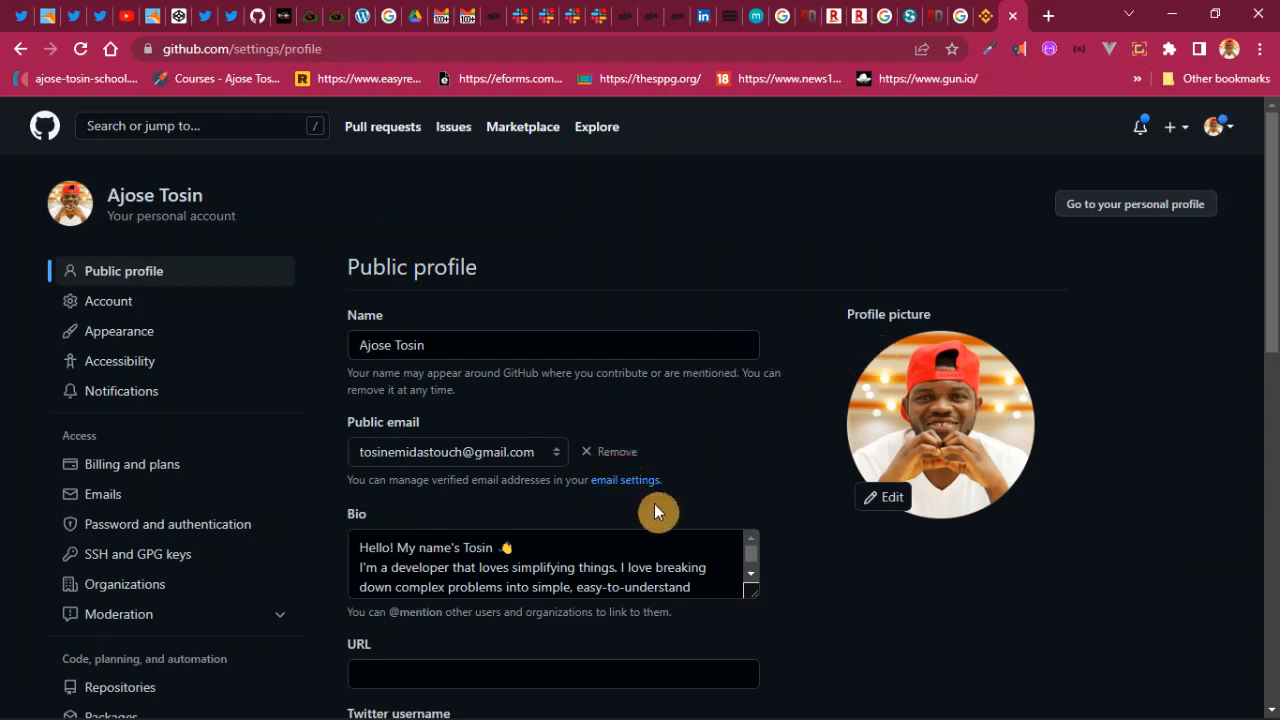
scroll(262, 549, "down", 4)
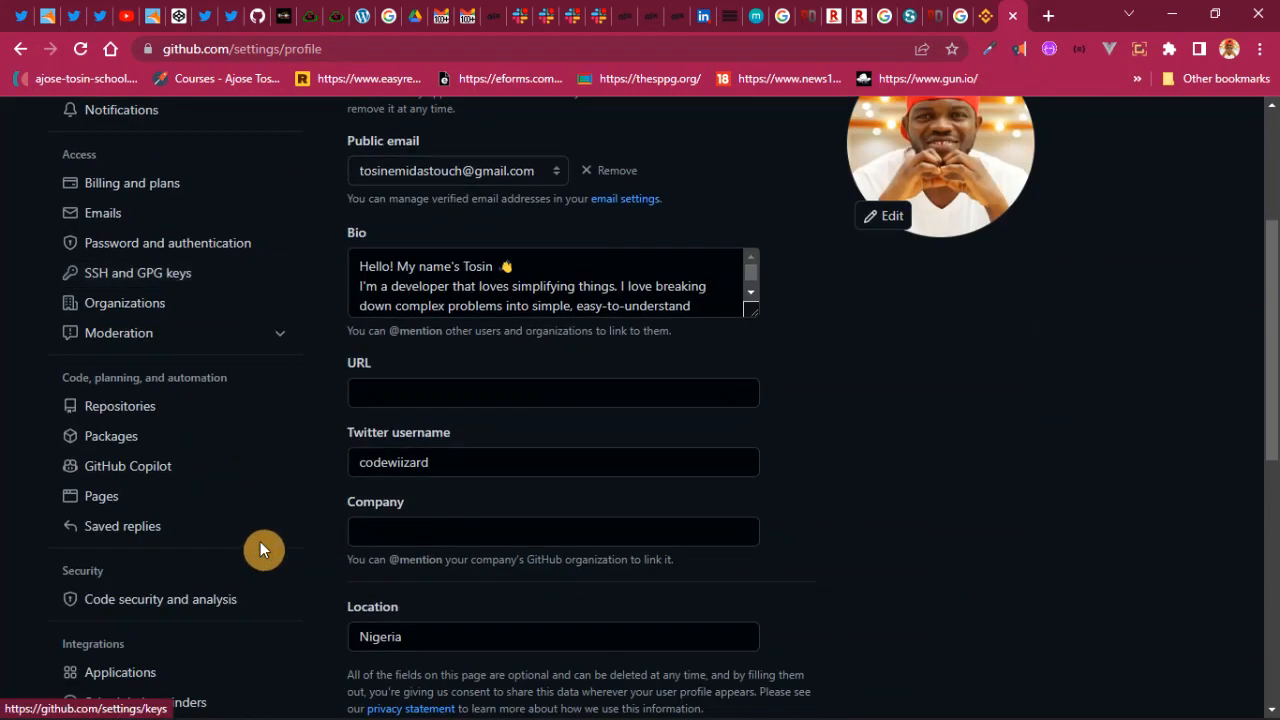
scroll(261, 549, "down", 3)
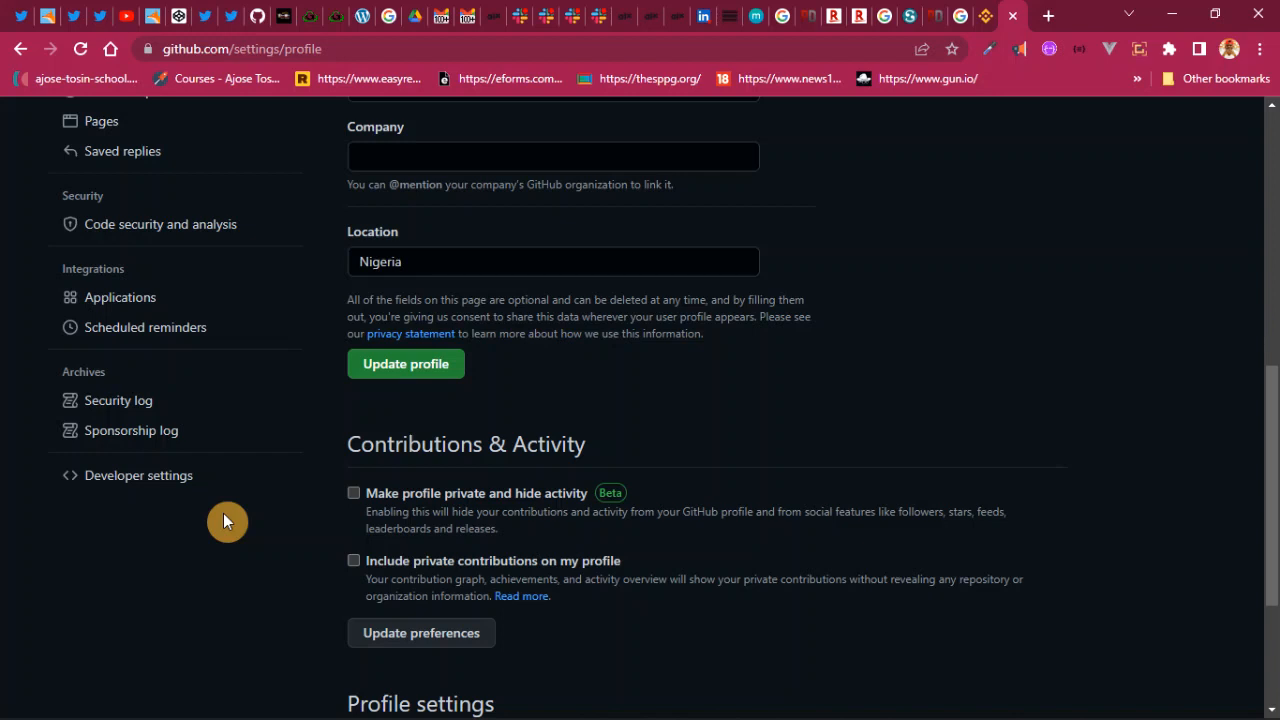
scroll(1096, 295, "up", 7)
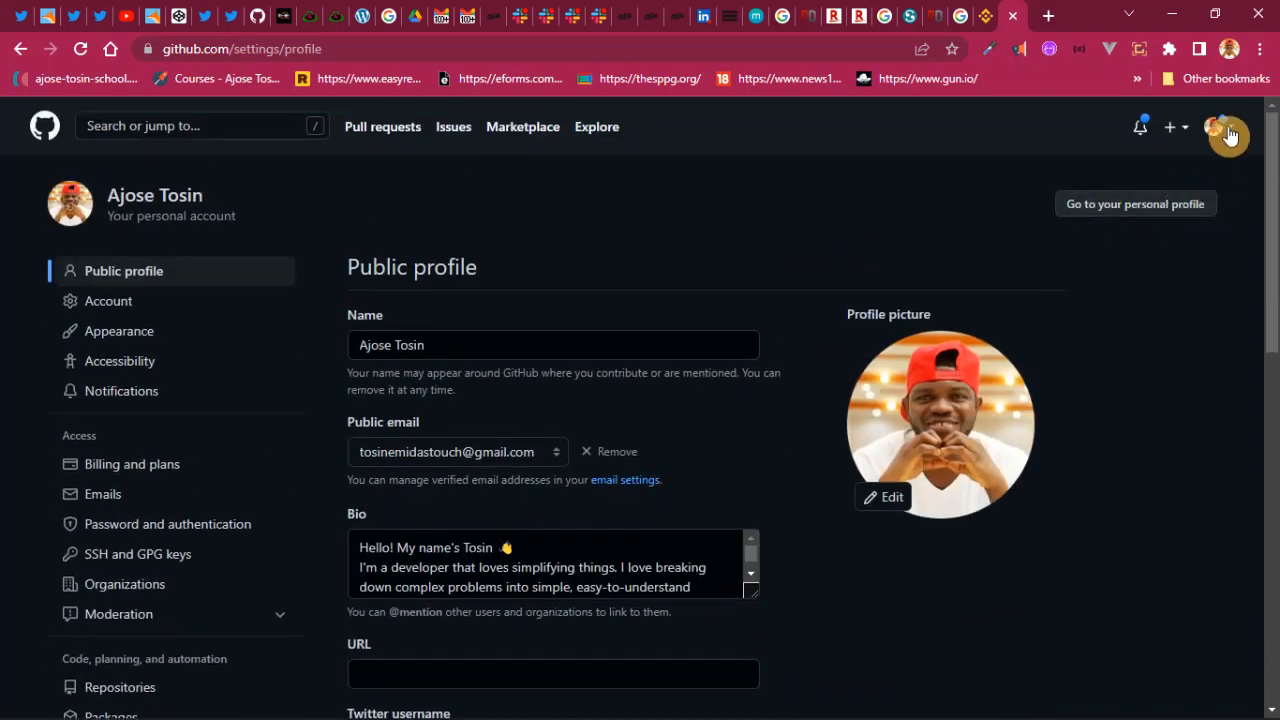
- Scroll the settings sidebar to Developer settings, landing on the GitHub Apps section
left_click(1228, 130)
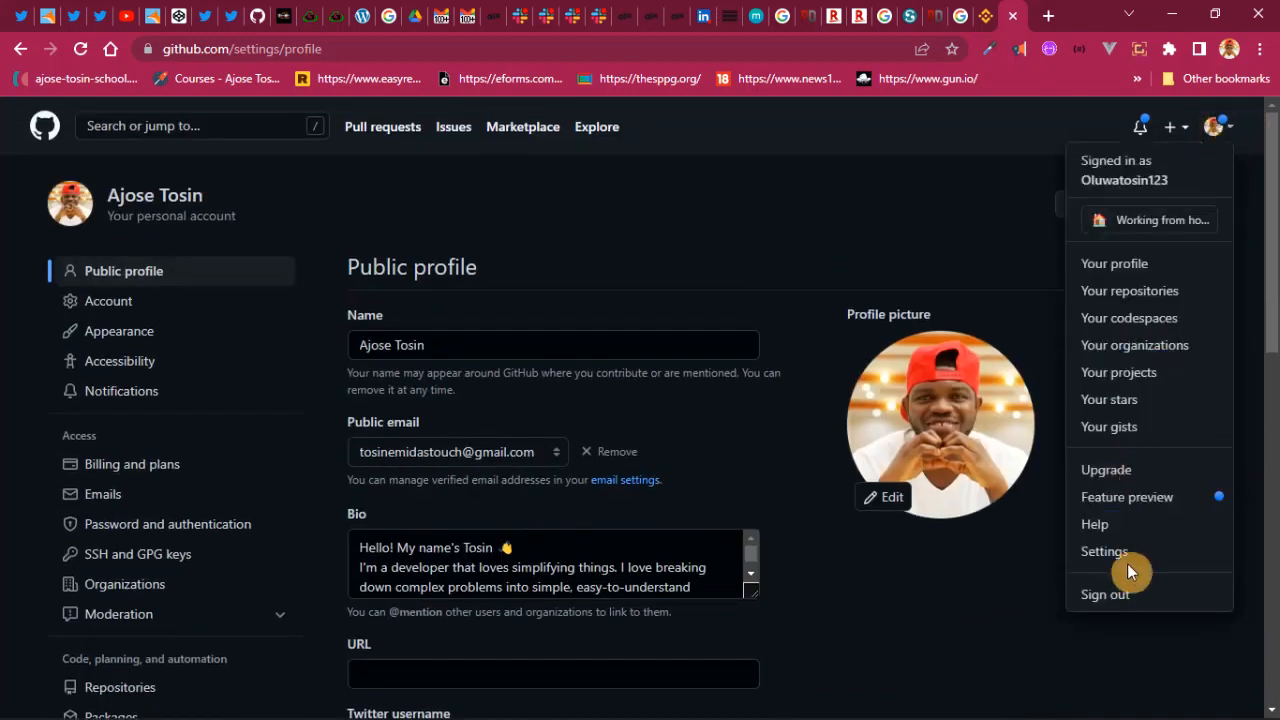
scroll(297, 376, "down", 7)
scroll(295, 378, "down", 3)
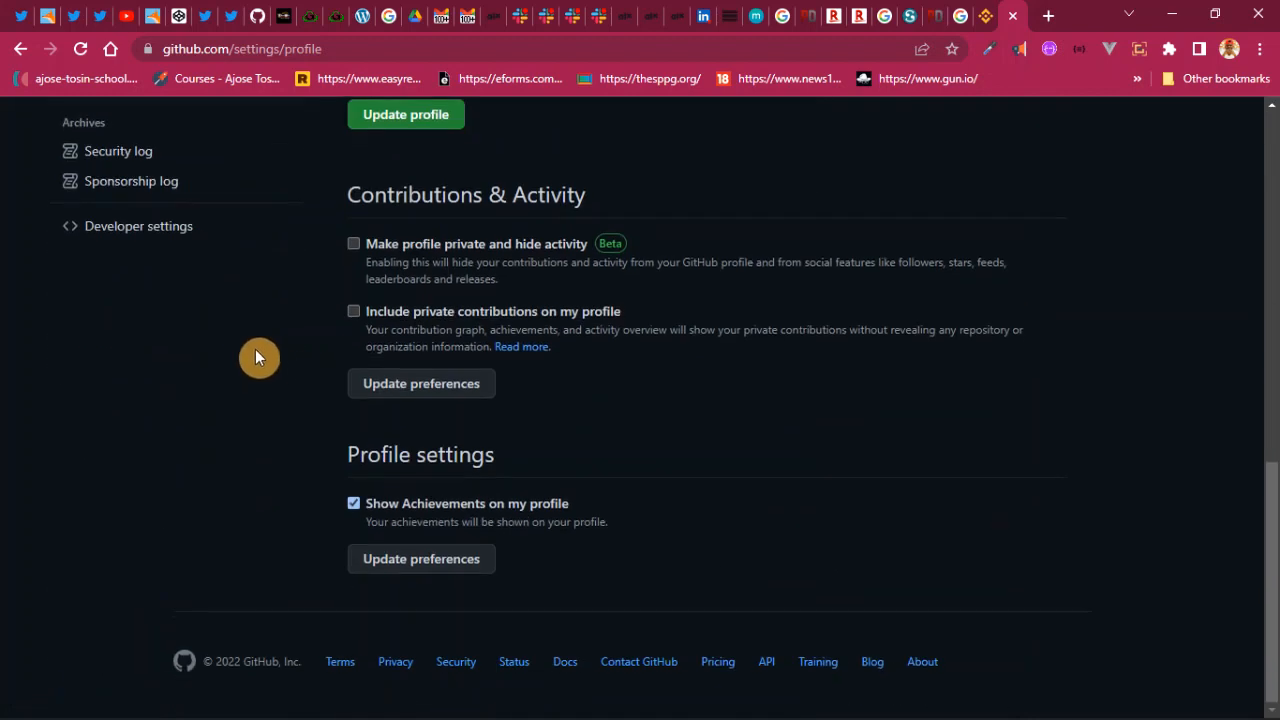
left_click(157, 234)
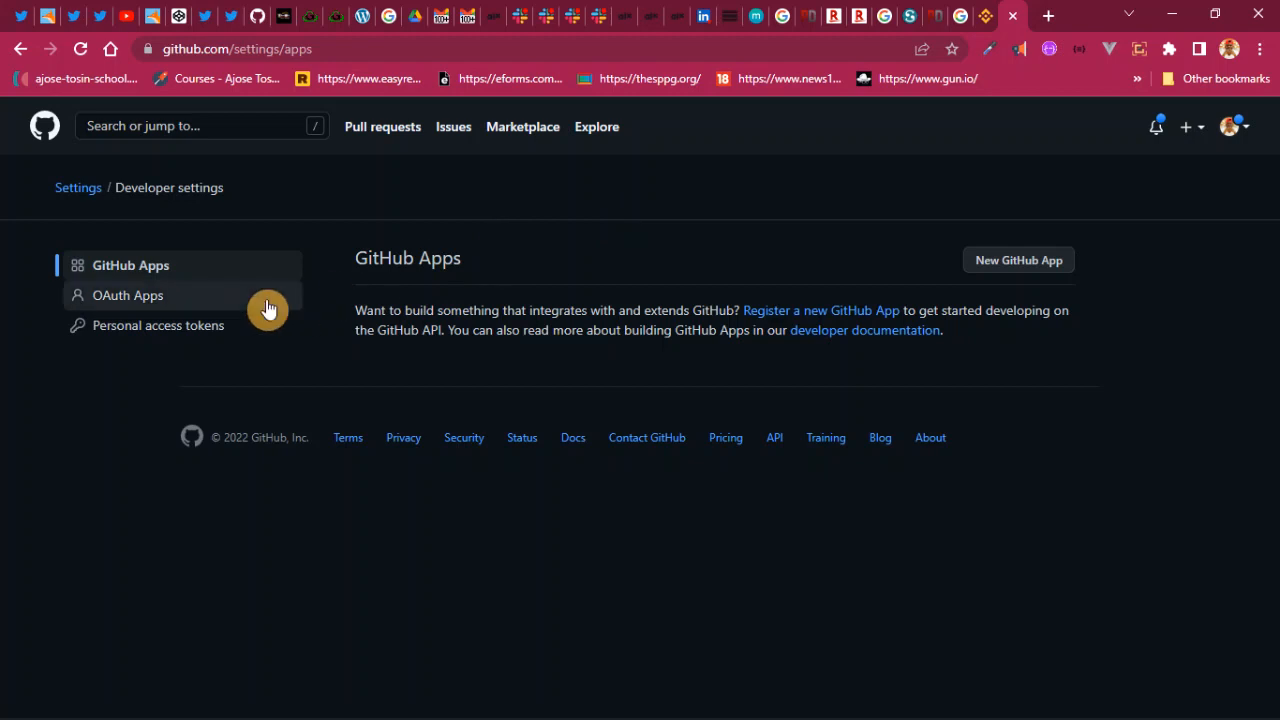
- Show the Personal access tokens list under Developer settings
left_click(169, 330)
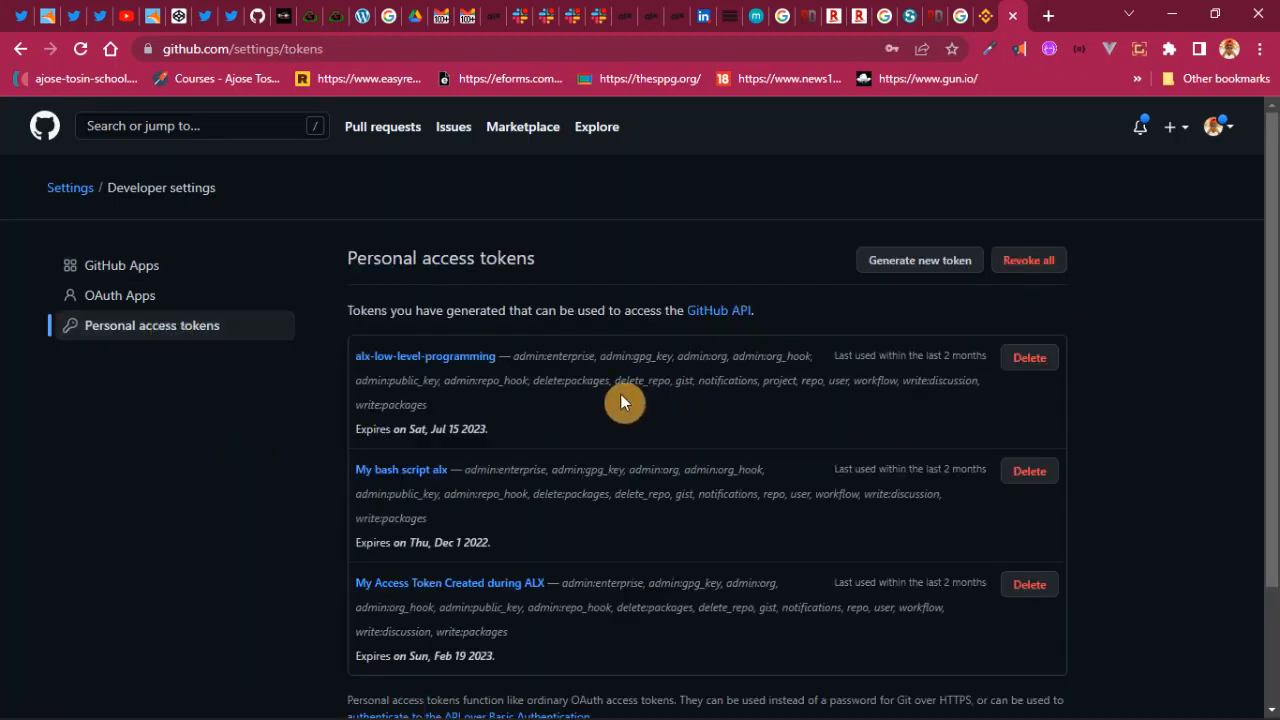
scroll(620, 400, "down", 2)
scroll(544, 458, "up", 2)
- Start a new token and confirm access with the autofilled saved account password
left_click(933, 261)
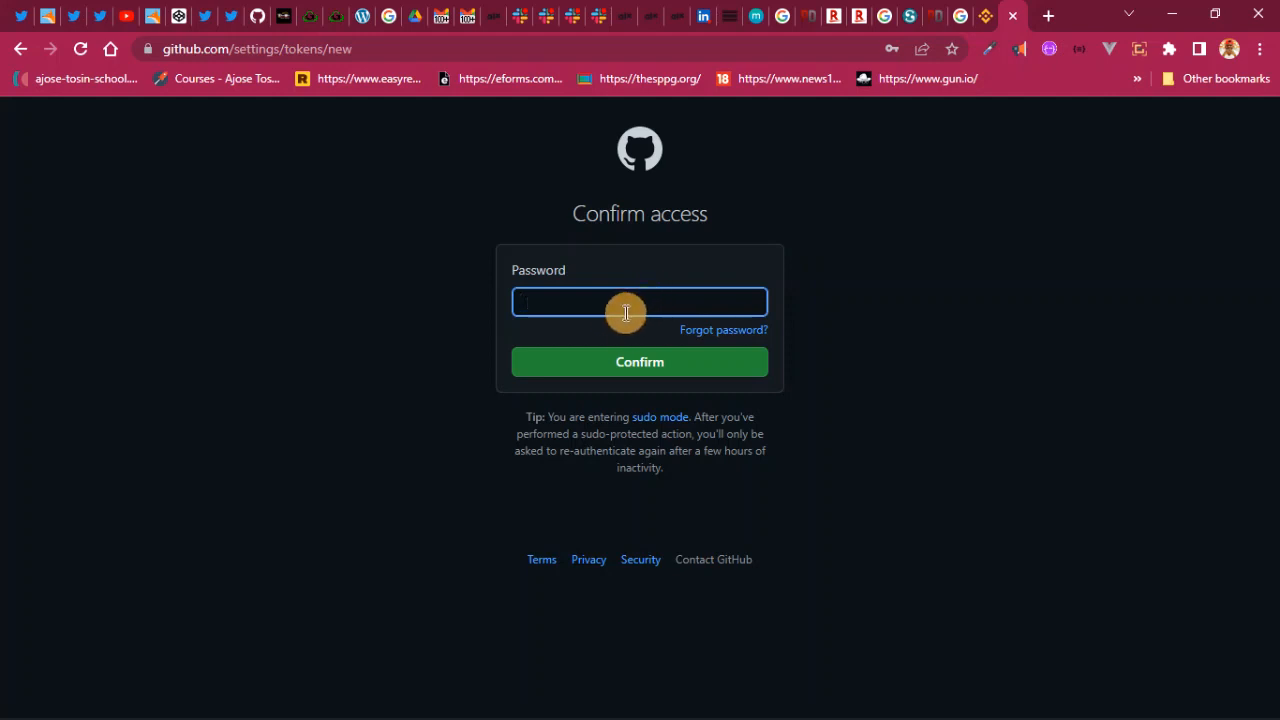
left_click(631, 304)
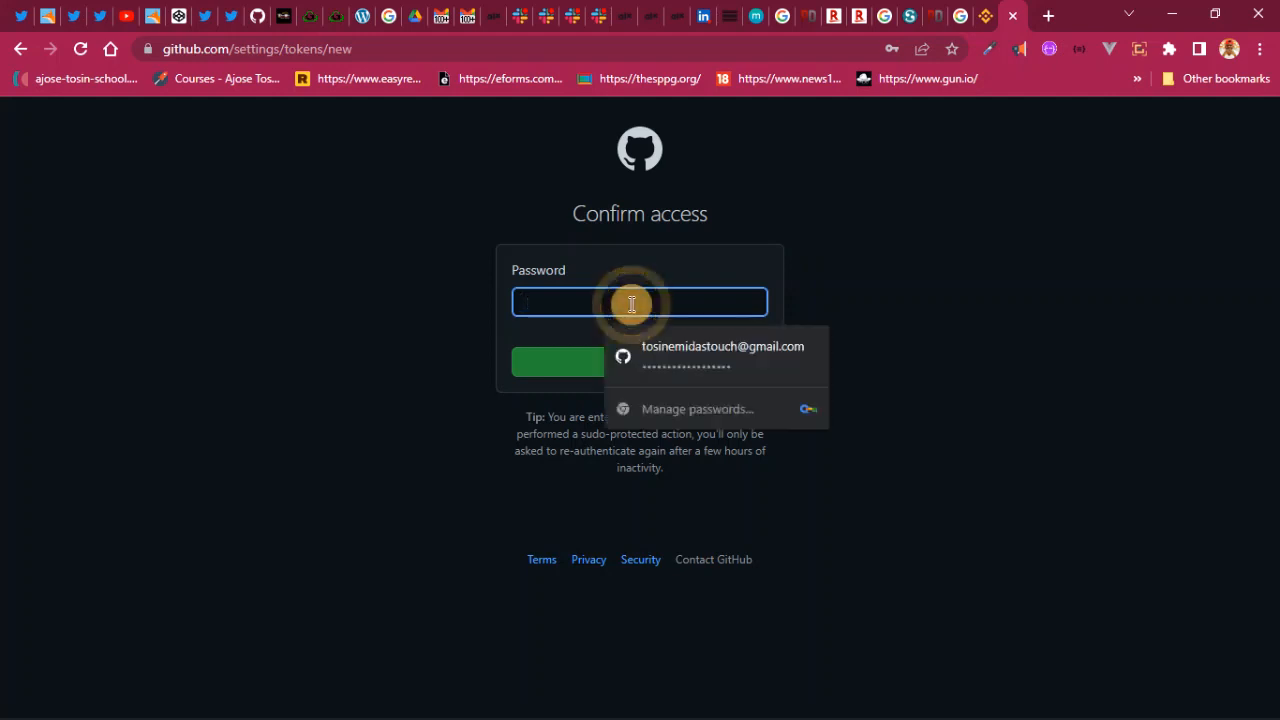
left_click(756, 361)
left_click(691, 371)
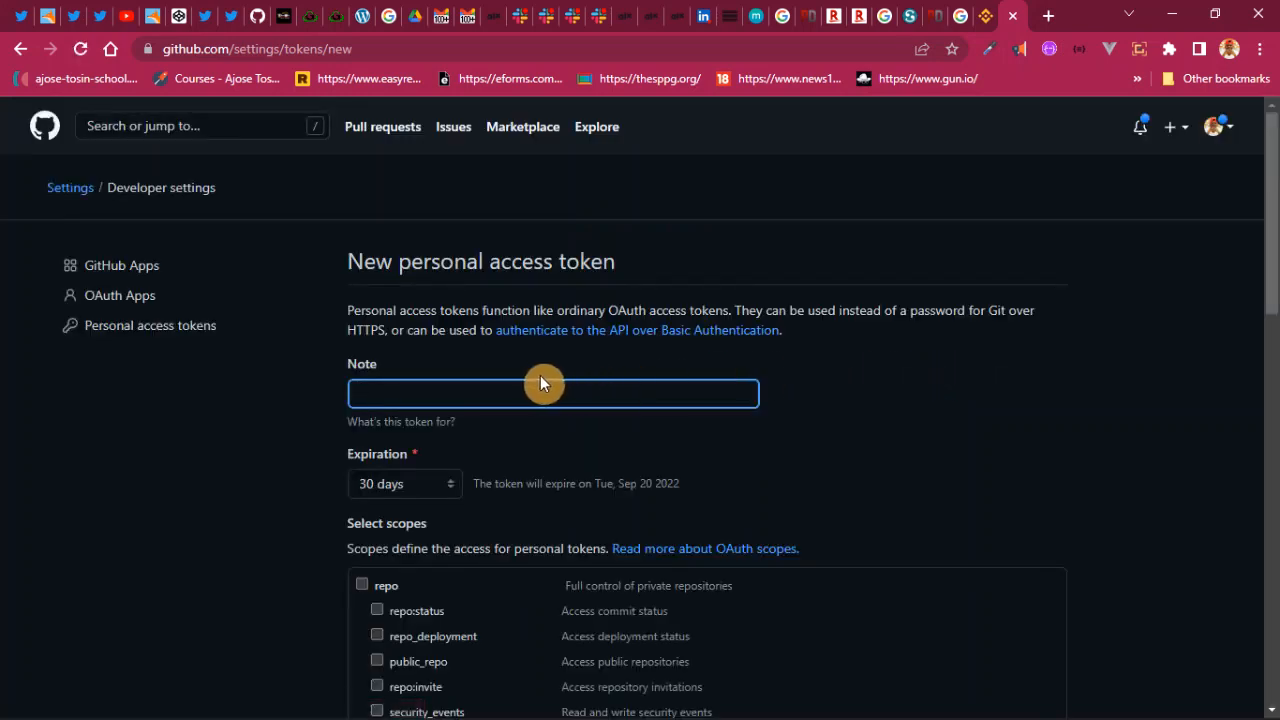
- Dismiss Chrome's password breach warning to reveal the New personal access token form
scroll(541, 375, "down", 5)
scroll(517, 361, "down", 3)
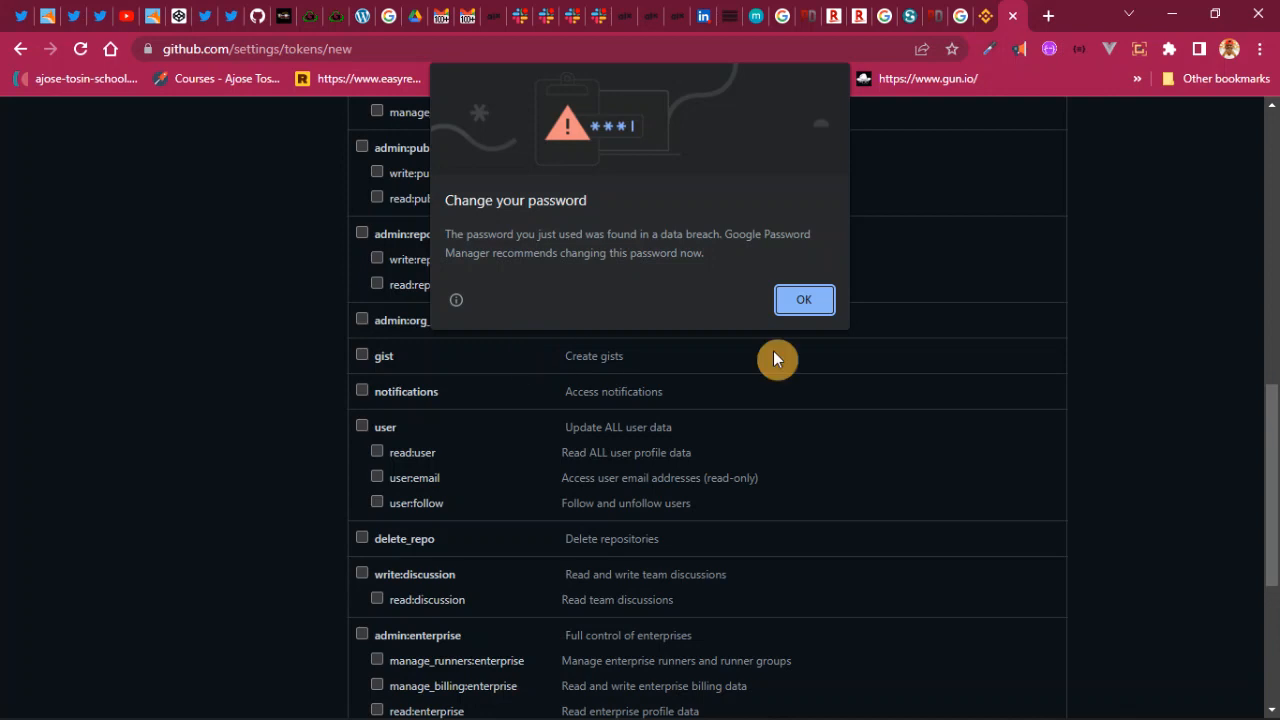
left_click(802, 302)
scroll(545, 316, "up", 8)
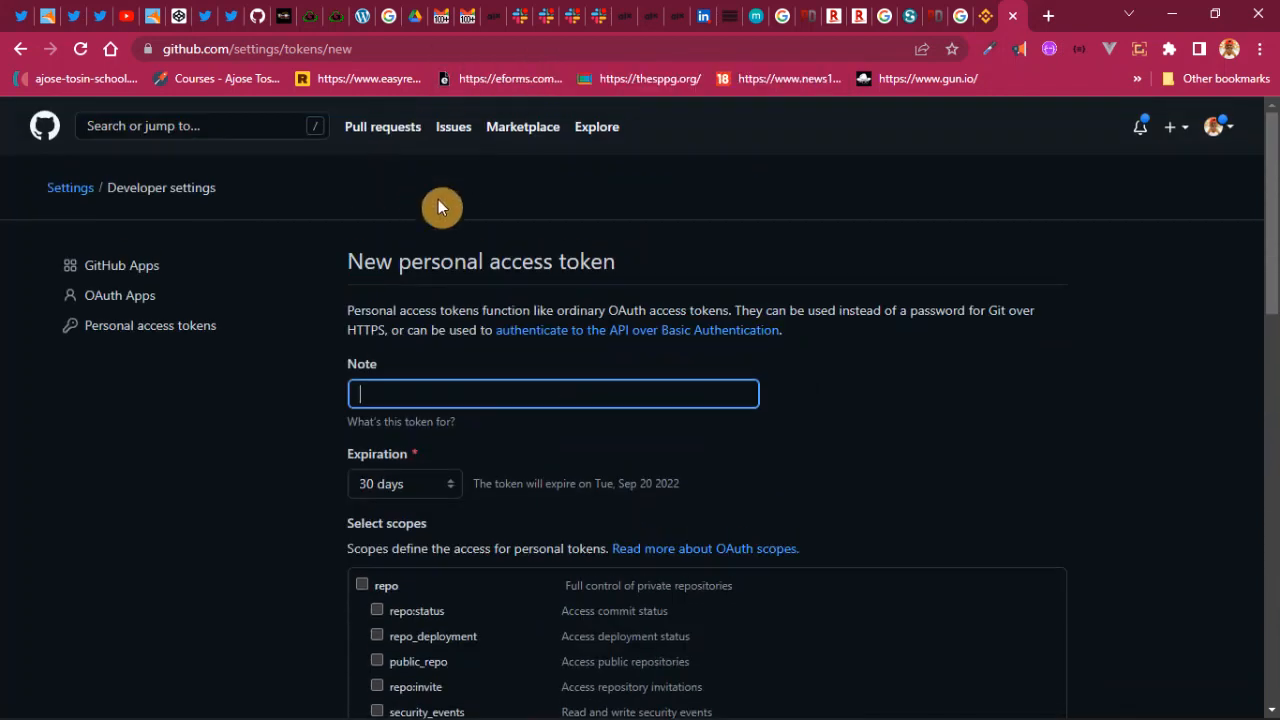
- Enter 'test PAT' as the token's Note, fixing the letter case
left_click(448, 389)
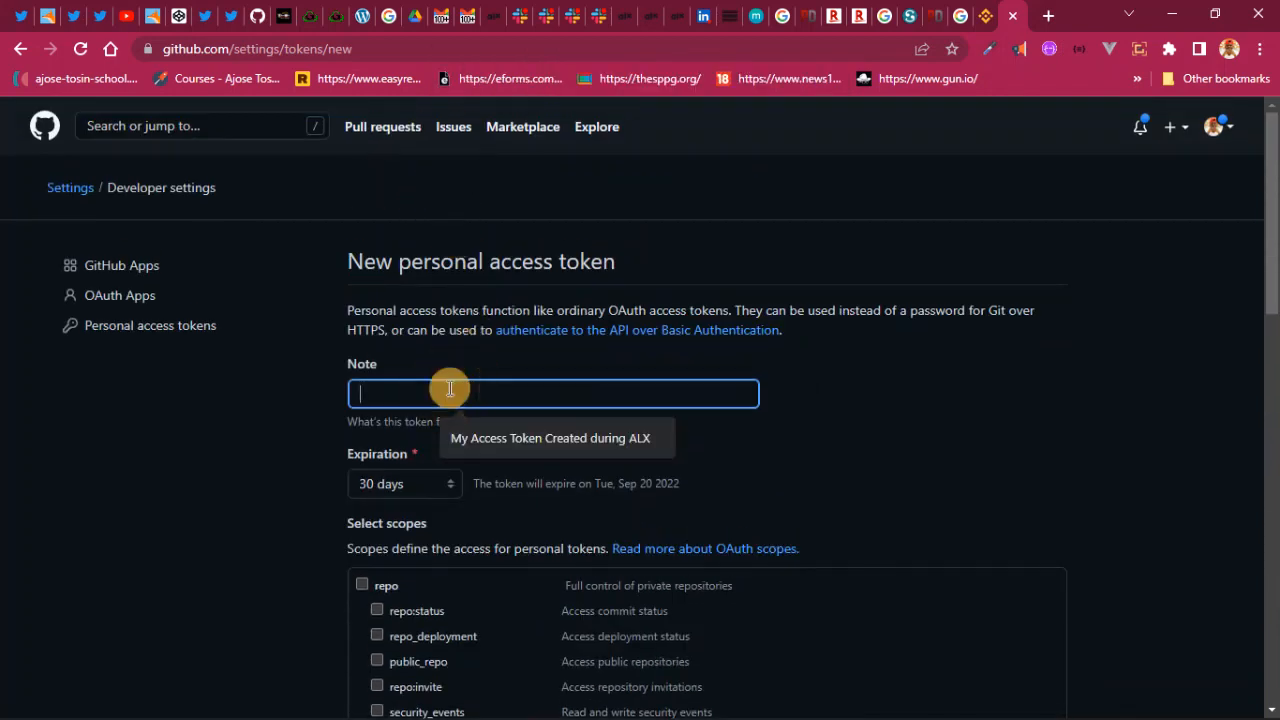
type("test")
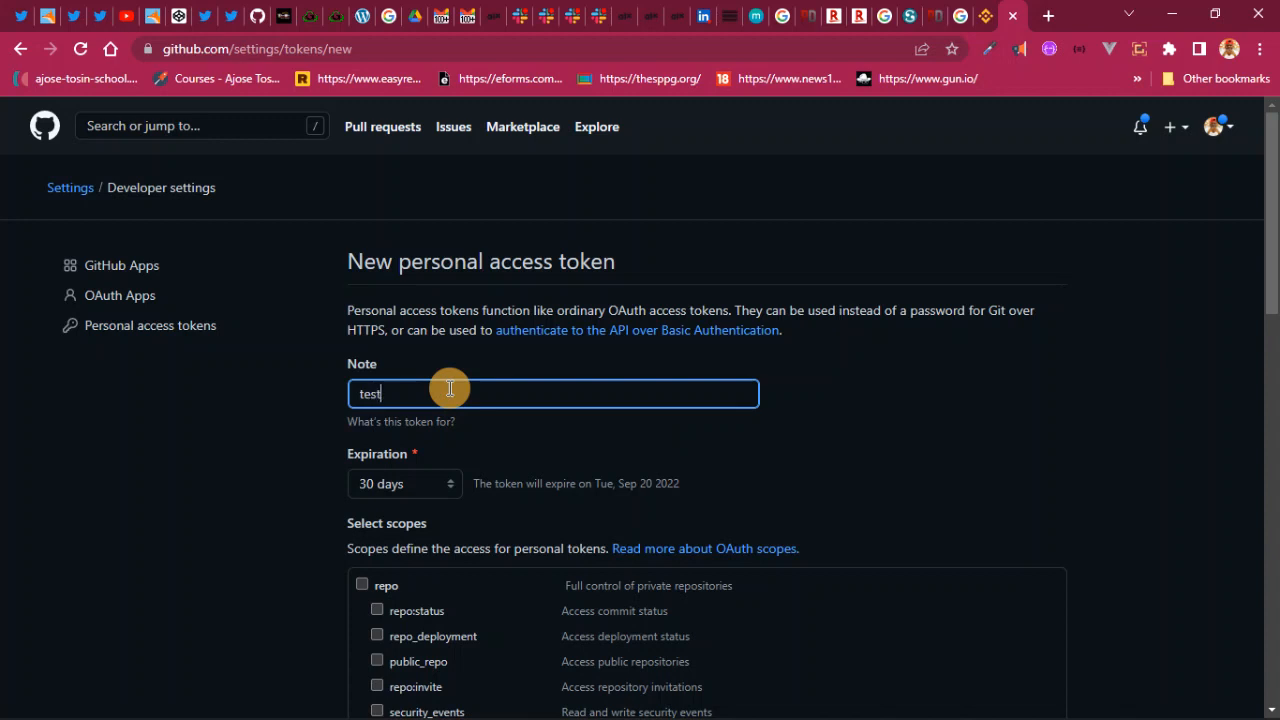
type(" Pat")
key("BackSpace")
key("BackSpace")
type("AT")
left_click(447, 489)
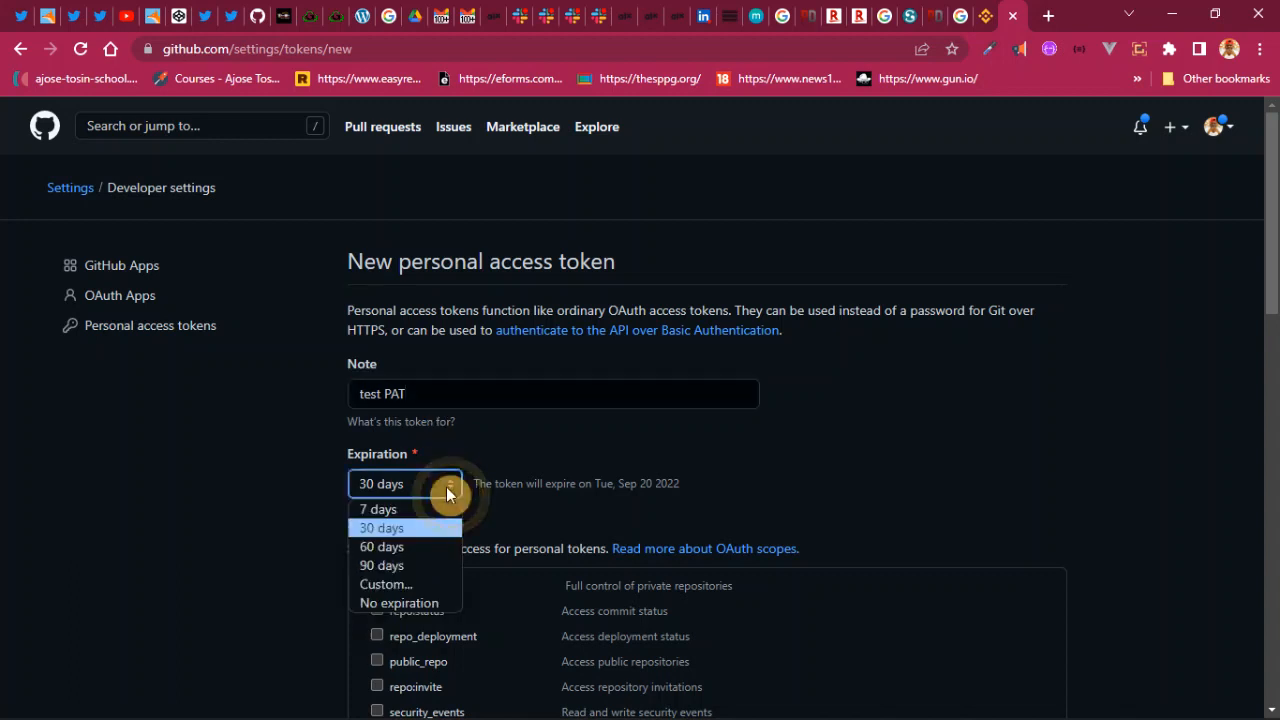
- Set a Custom expiration date of 08/21/2023, moving the calendar forward to August
left_click(409, 603)
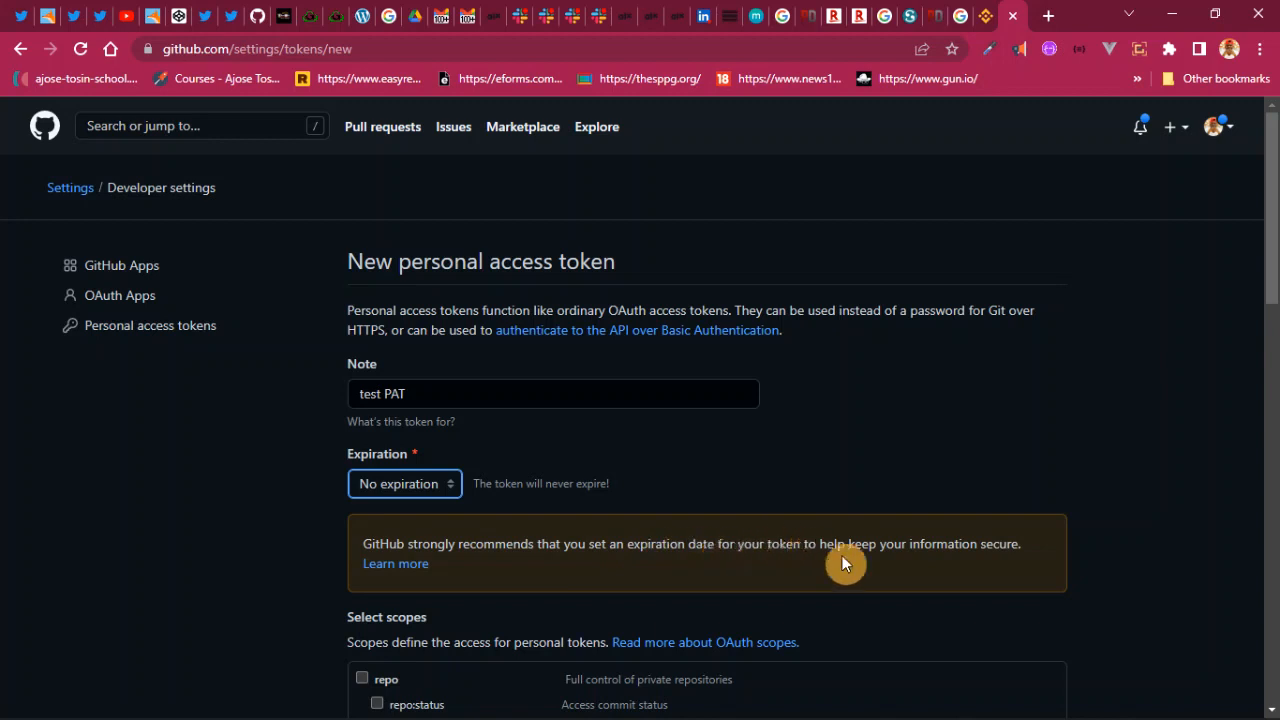
left_click(453, 485)
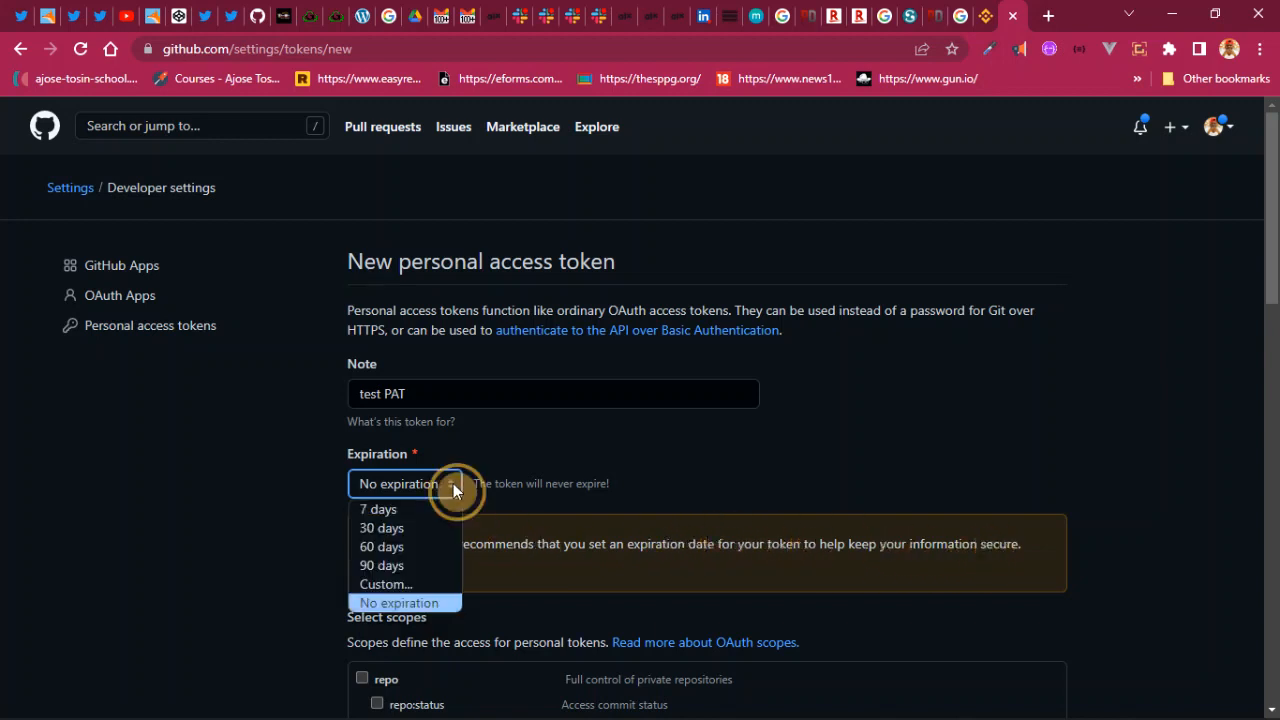
left_click(414, 584)
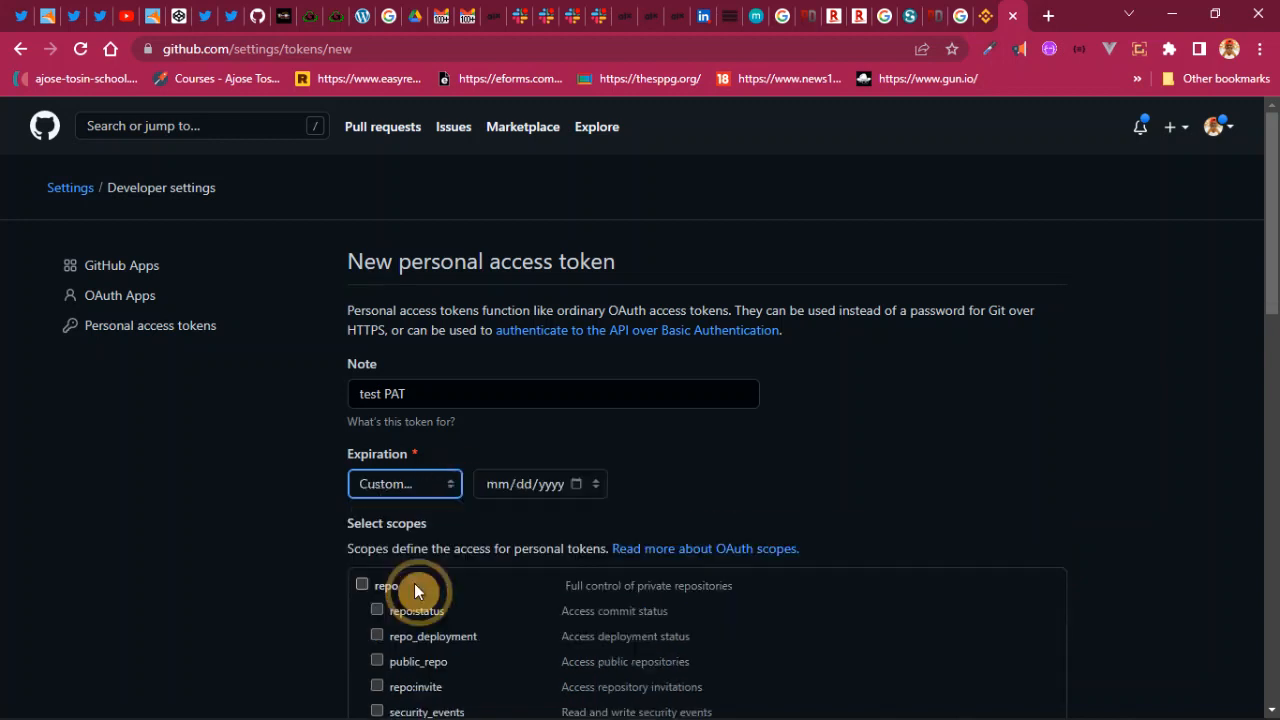
left_click(590, 483)
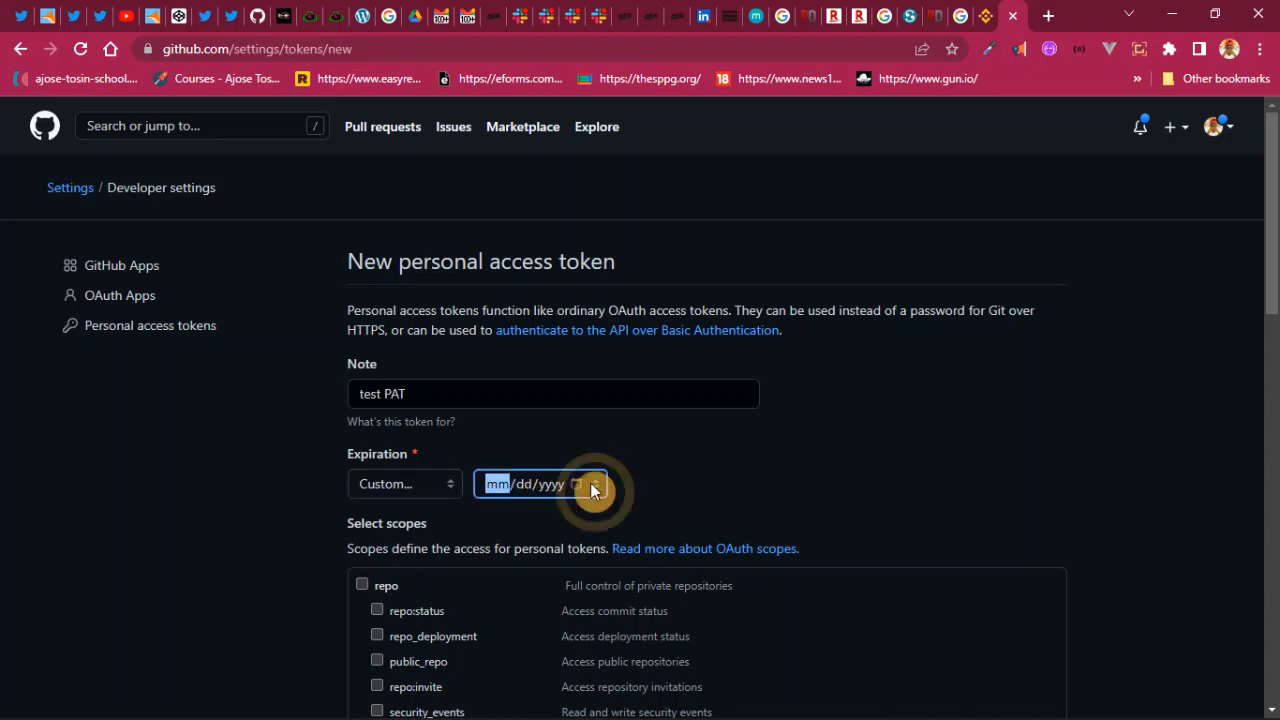
left_click(586, 481)
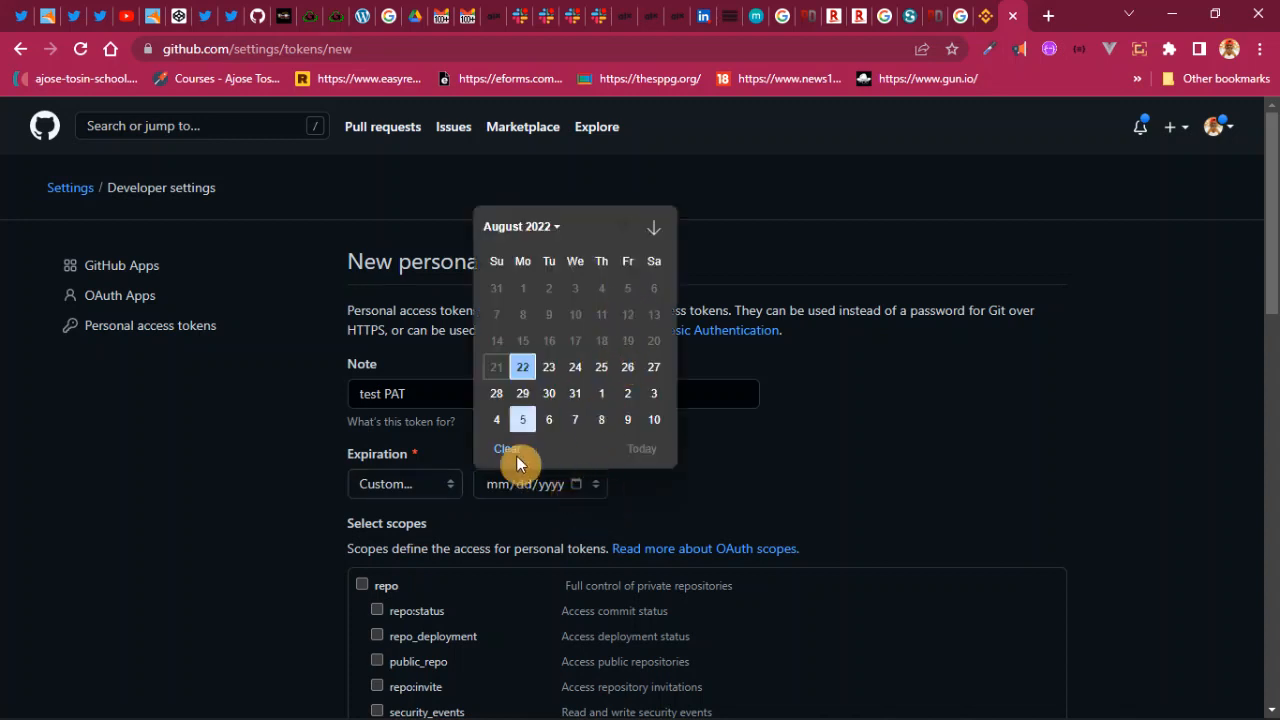
left_click(655, 230)
left_click(655, 230)
left_click(655, 230)
left_click(655, 230)
left_click(655, 230)
left_click(655, 230)
left_click(655, 230)
left_click(655, 230)
left_click(655, 230)
left_click(655, 230)
left_click(655, 230)
left_click(655, 230)
left_click(521, 368)
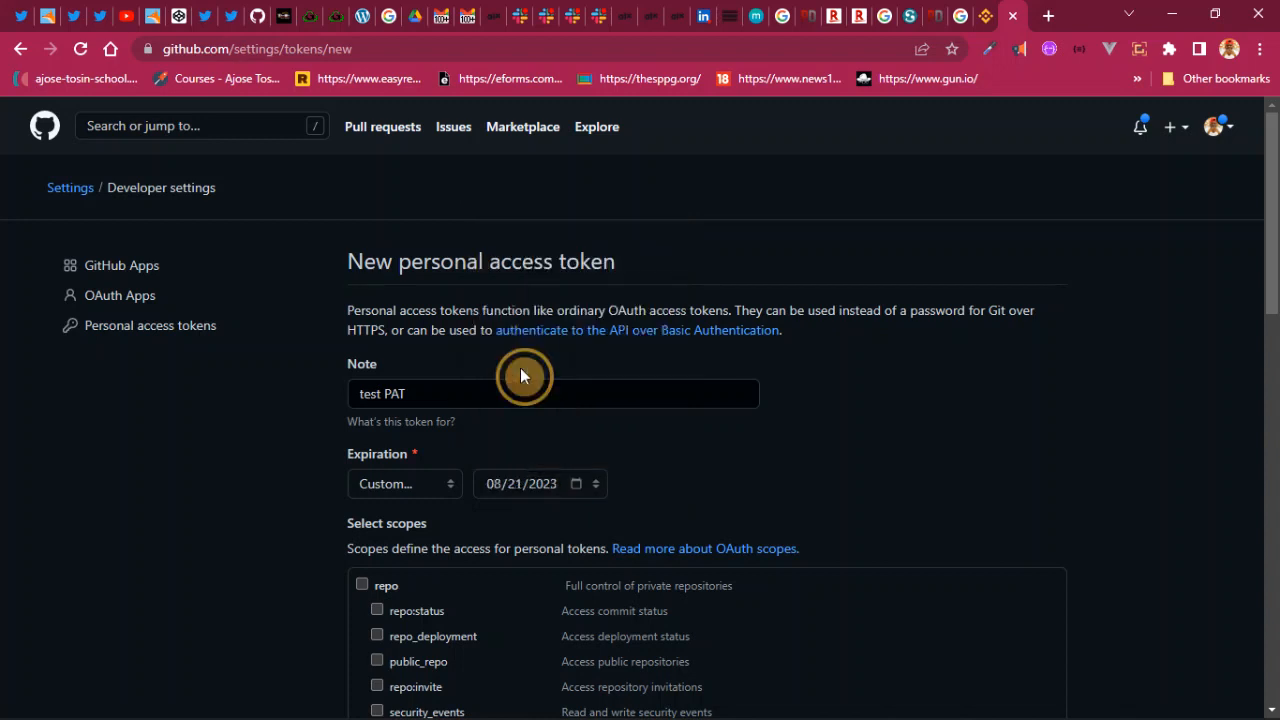
- Grant the repo, workflow, admin:org, admin:public_key and admin:repo_hook scopes
scroll(412, 603, "down", 3)
scroll(410, 452, "up", 1)
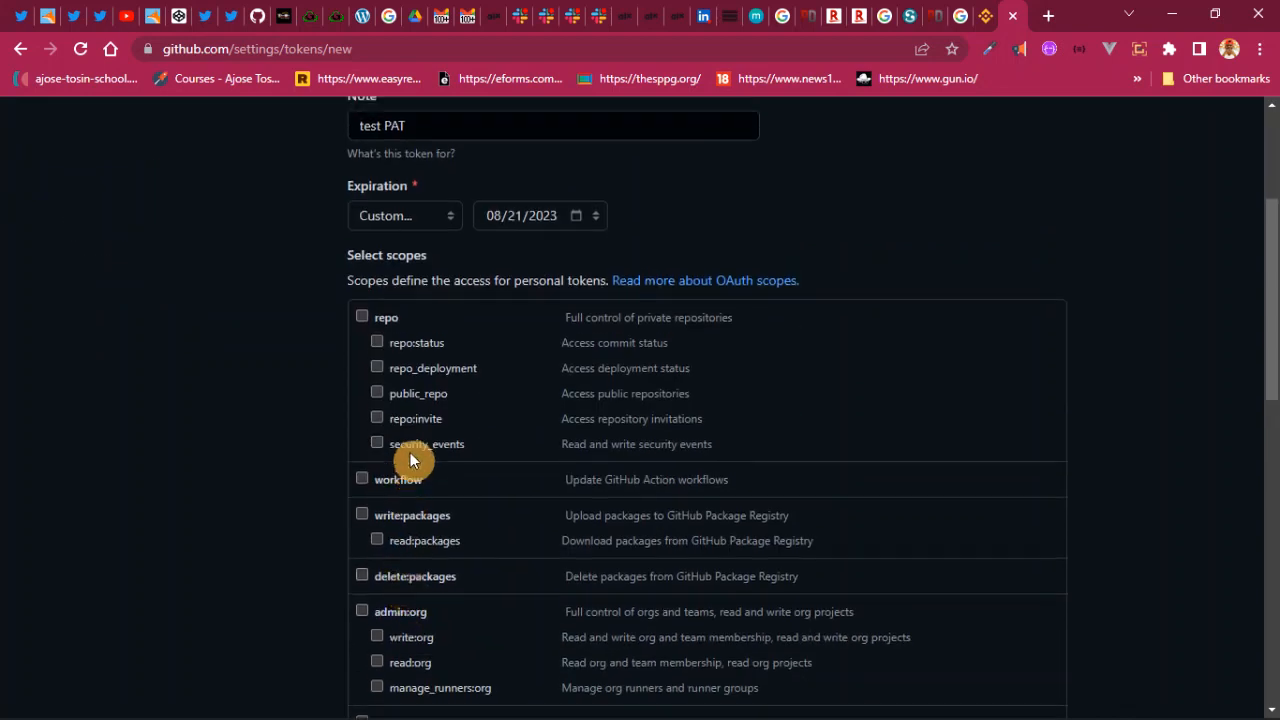
left_click(363, 401)
scroll(455, 555, "down", 3)
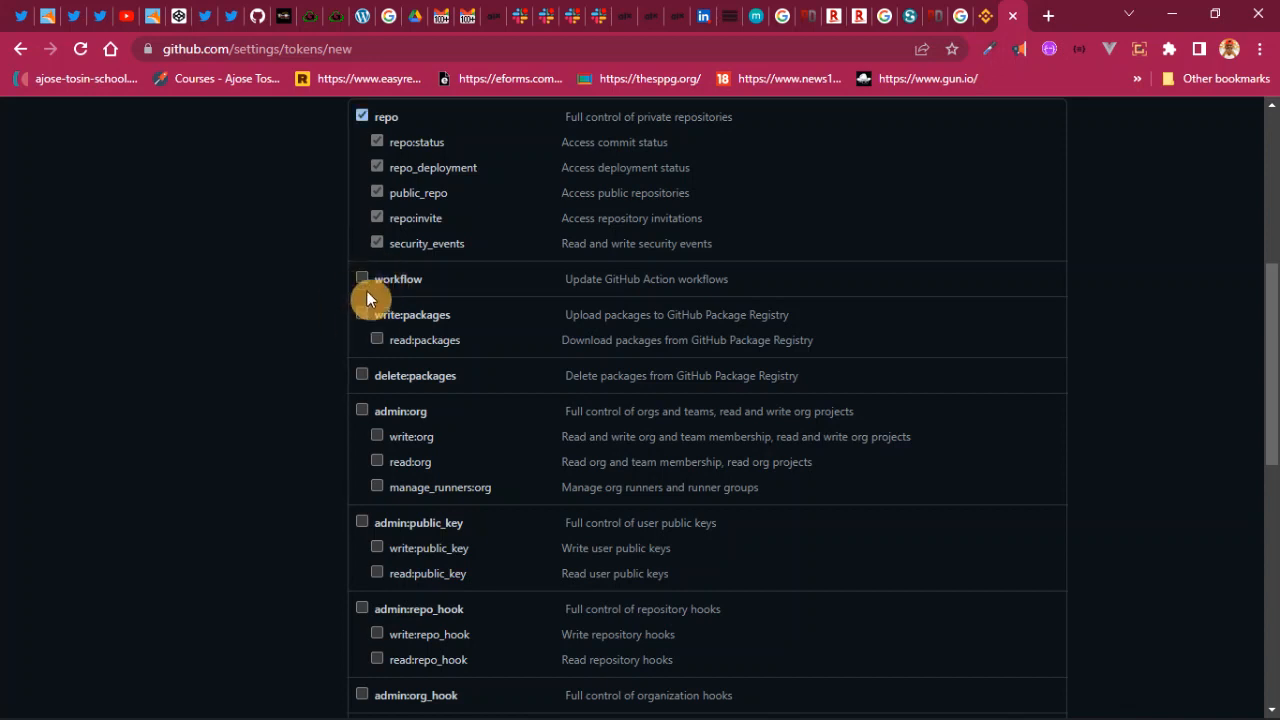
left_click(362, 280)
left_click(364, 410)
scroll(362, 510, "down", 1)
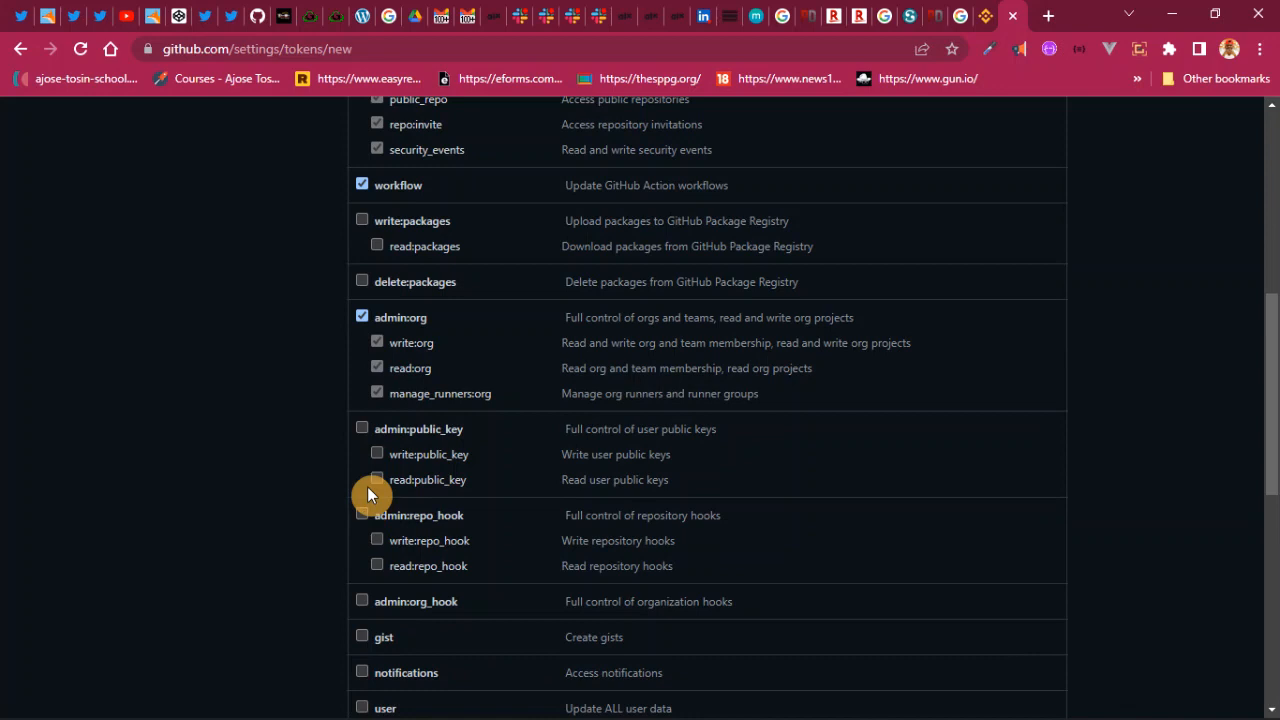
left_click(362, 431)
left_click(362, 514)
scroll(366, 593, "down", 2)
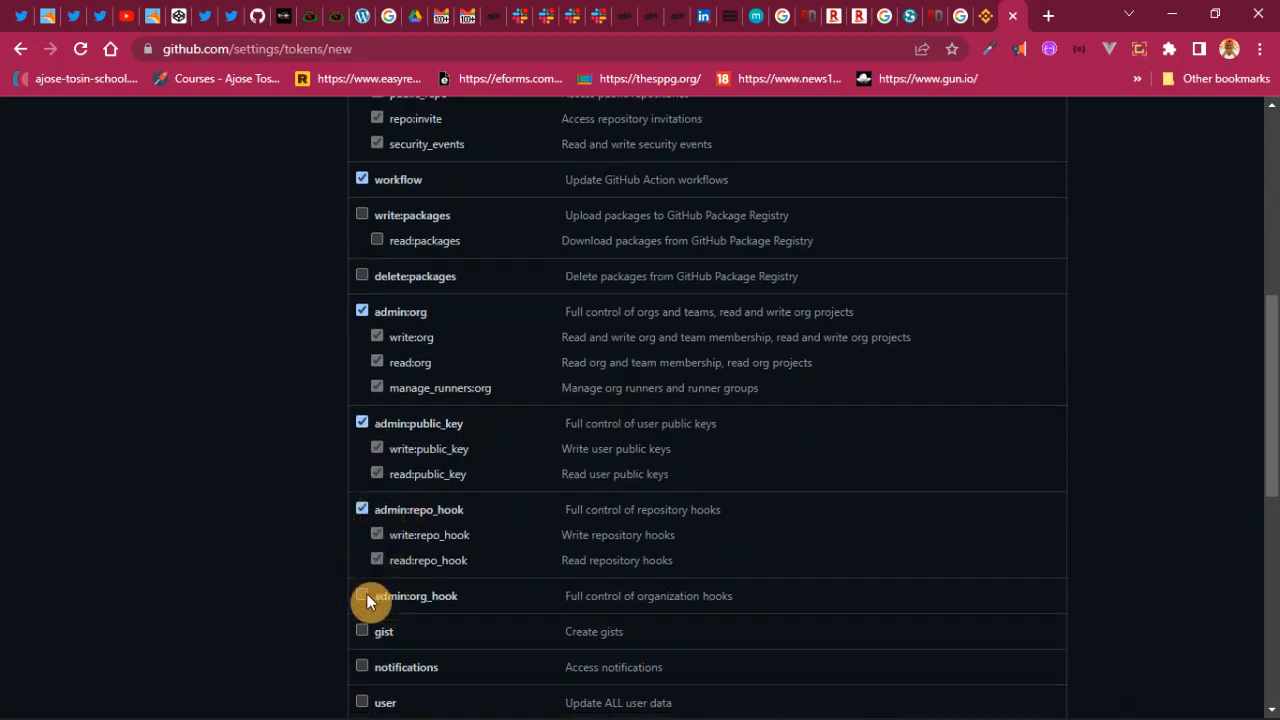
- Grant admin:org_hook, gist, notifications, user, admin:gpg_key, admin:enterprise, delete_repo, write:discussion and project
left_click(362, 414)
left_click(362, 450)
left_click(362, 485)
left_click(362, 521)
scroll(371, 520, "down", 5)
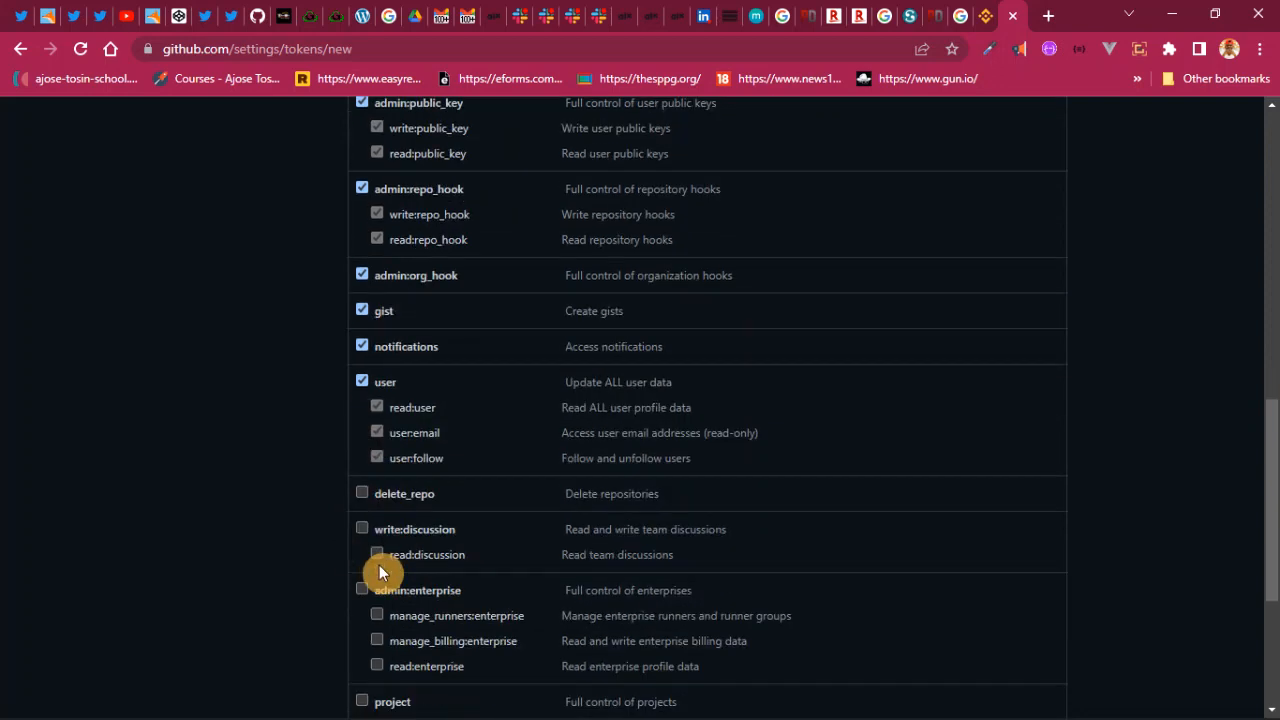
left_click(362, 450)
left_click(362, 278)
left_click(364, 182)
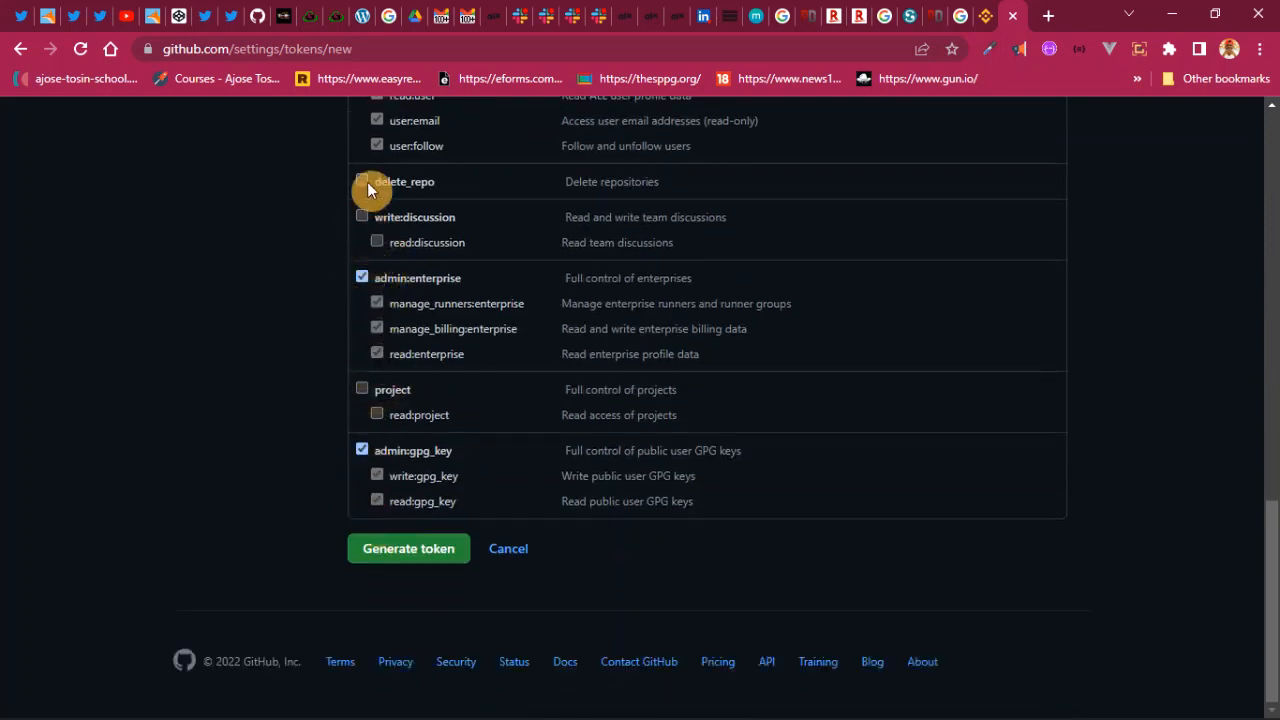
left_click(364, 216)
left_click(362, 391)
- Tick write:packages and delete:packages so every scope is checked
scroll(436, 410, "up", 5)
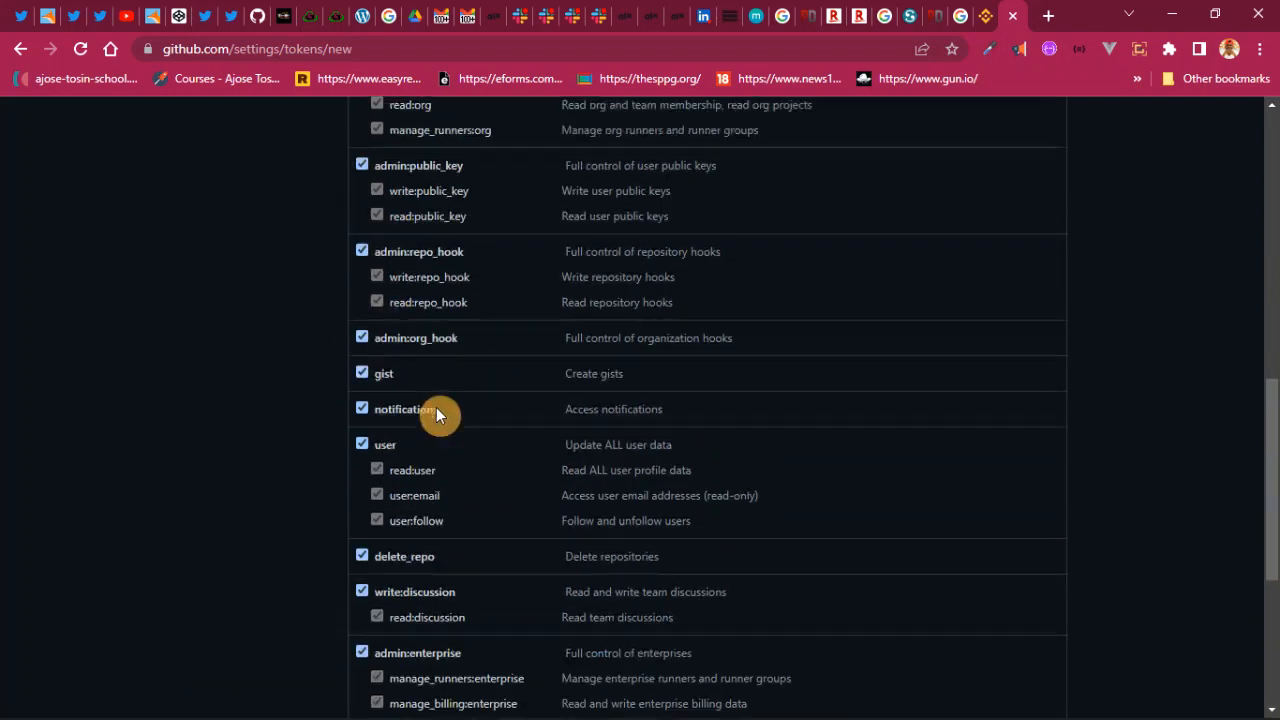
scroll(393, 349, "up", 2)
left_click(362, 333)
left_click(366, 400)
scroll(471, 415, "up", 5)
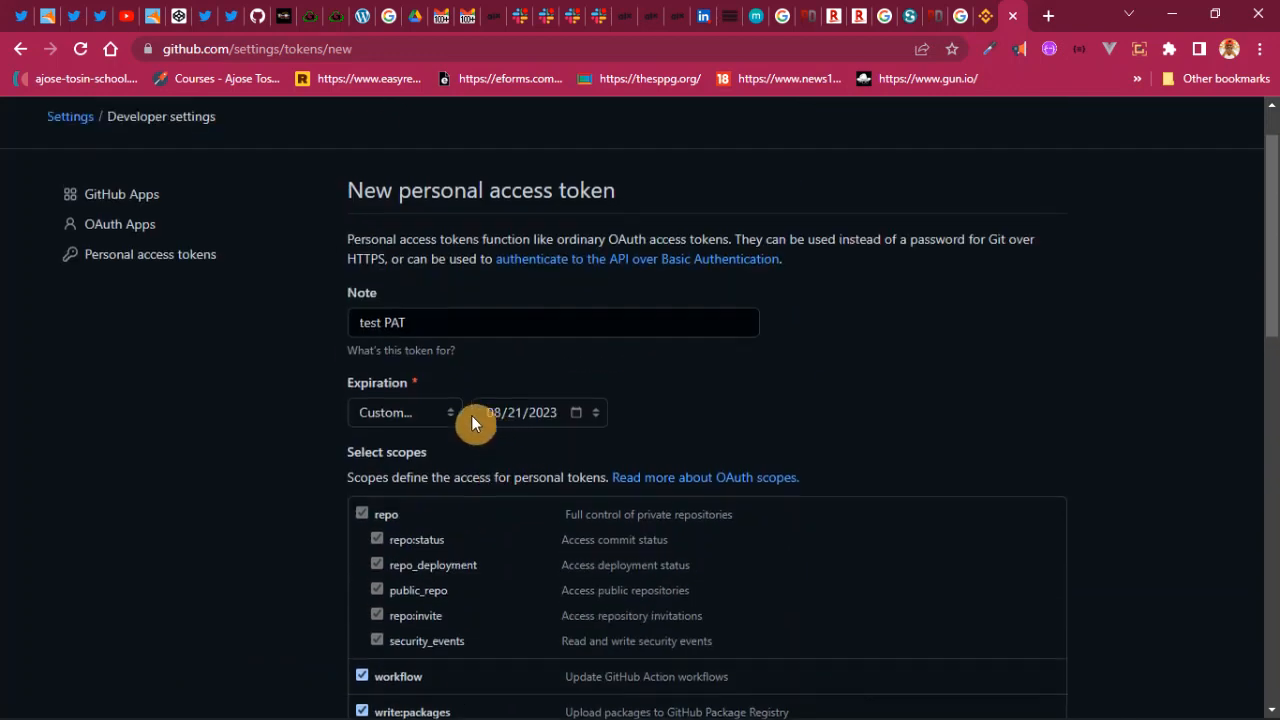
scroll(473, 455, "down", 1)
scroll(586, 540, "down", 11)
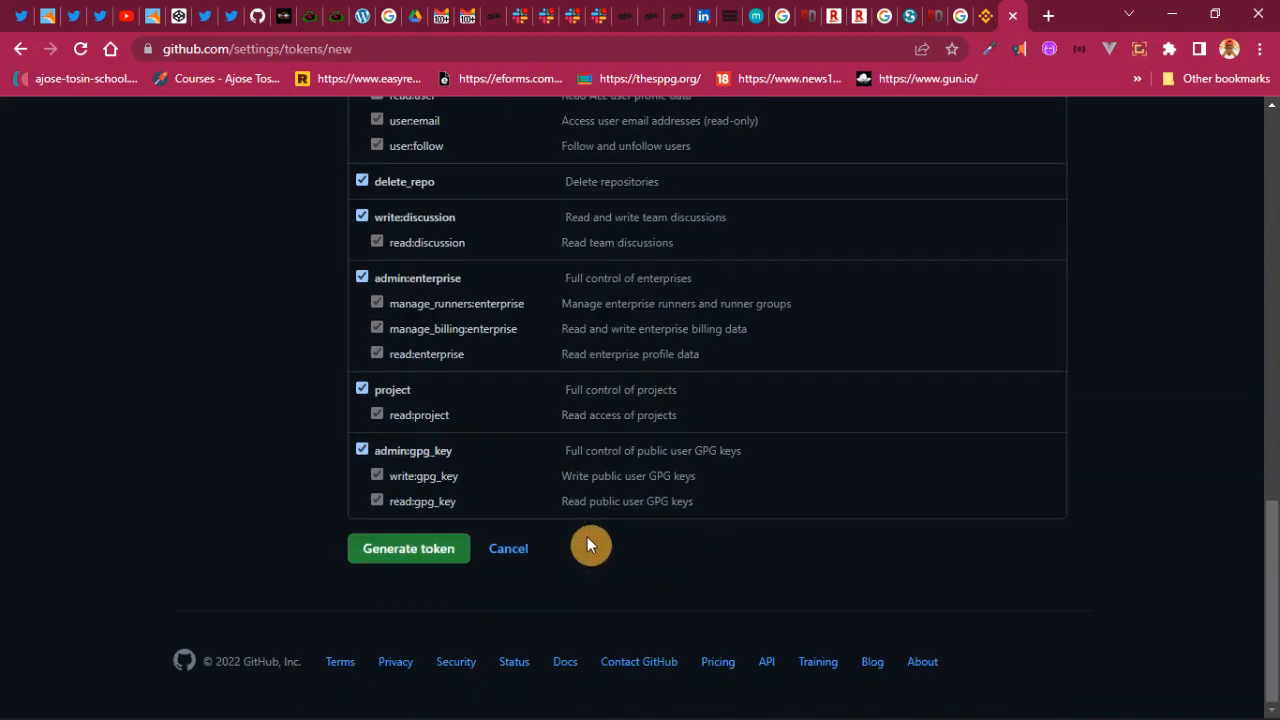
scroll(588, 532, "up", 4)
scroll(588, 538, "up", 10)
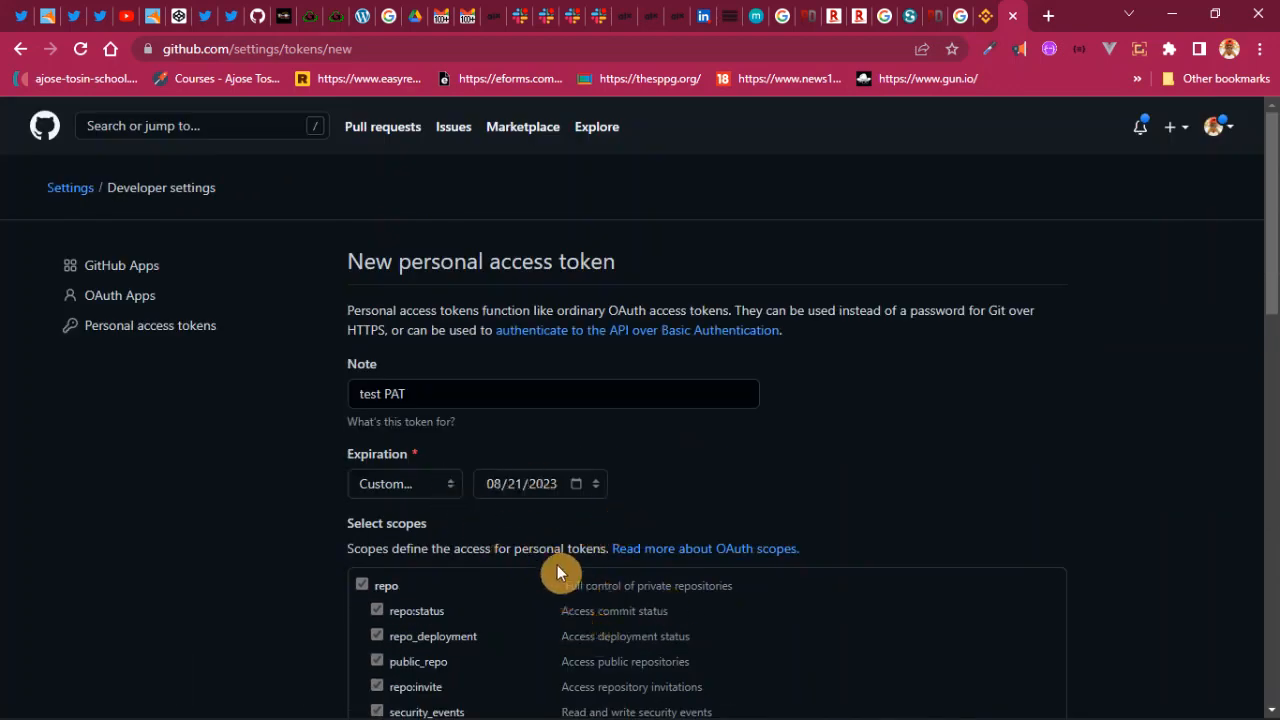
scroll(557, 570, "down", 11)
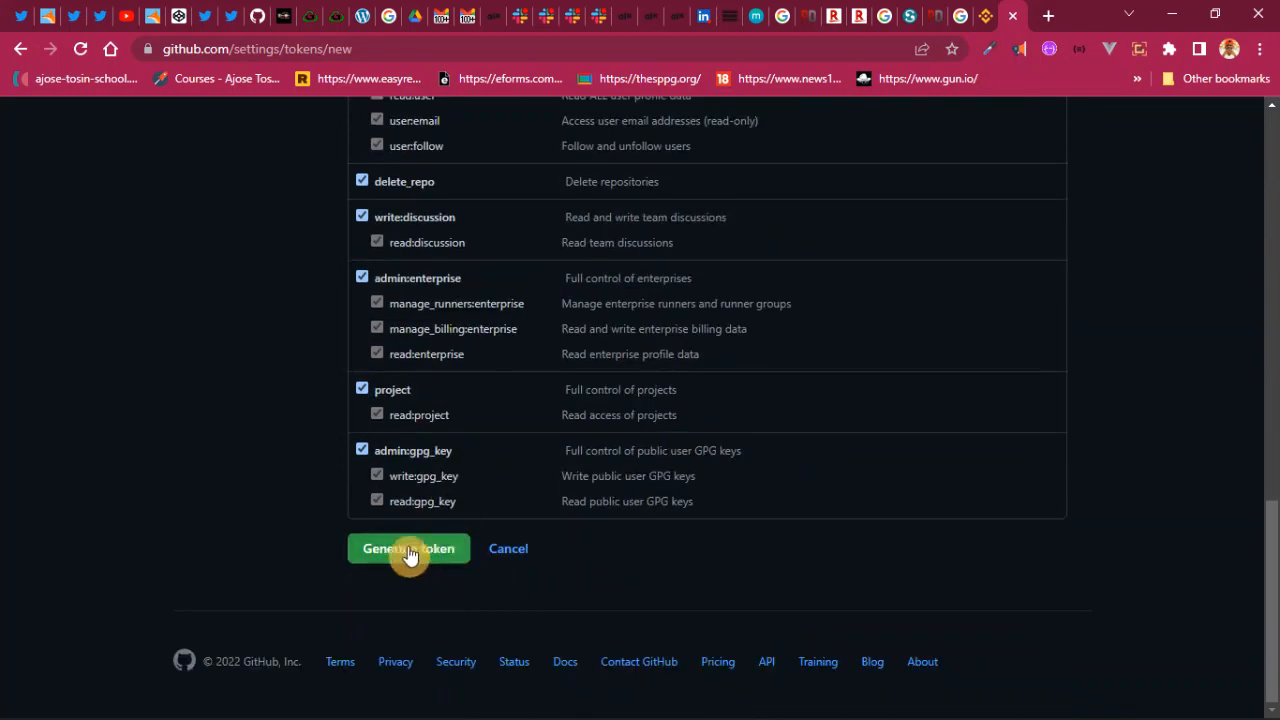
- Generate the 'test PAT' token, retrying the Generate token button at the form's bottom
left_click(433, 556)
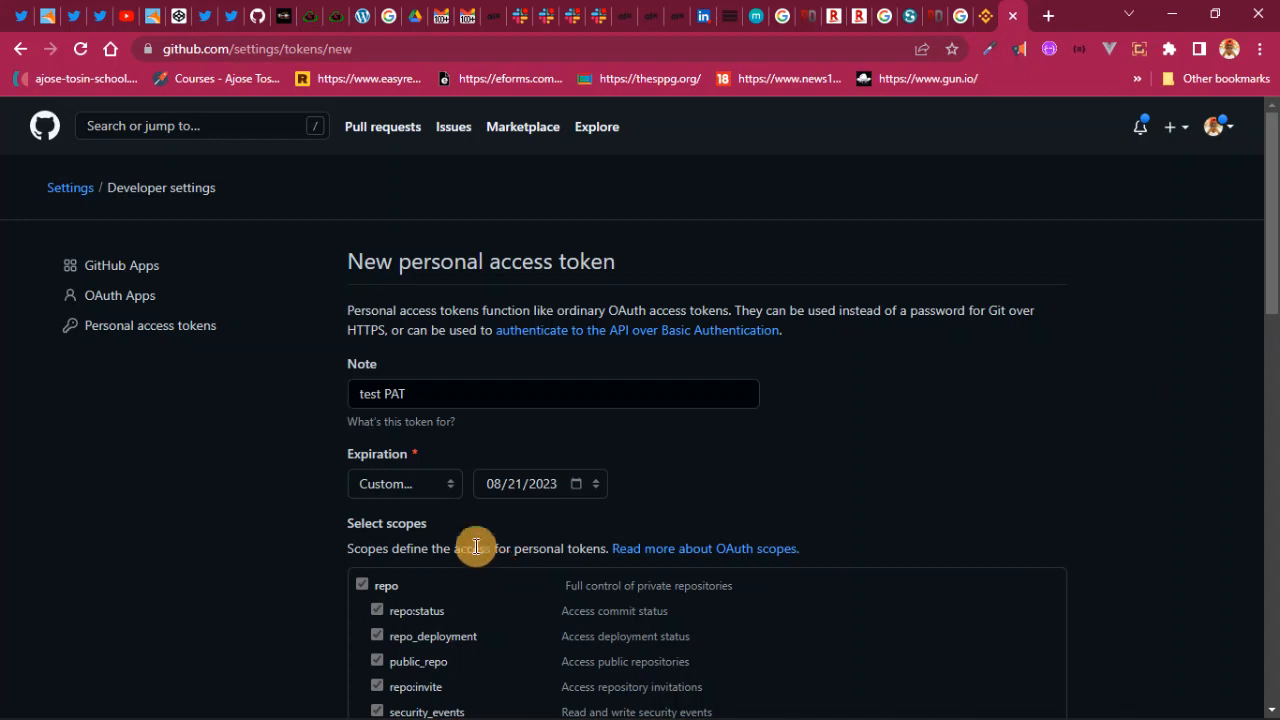
scroll(434, 571, "down", 2)
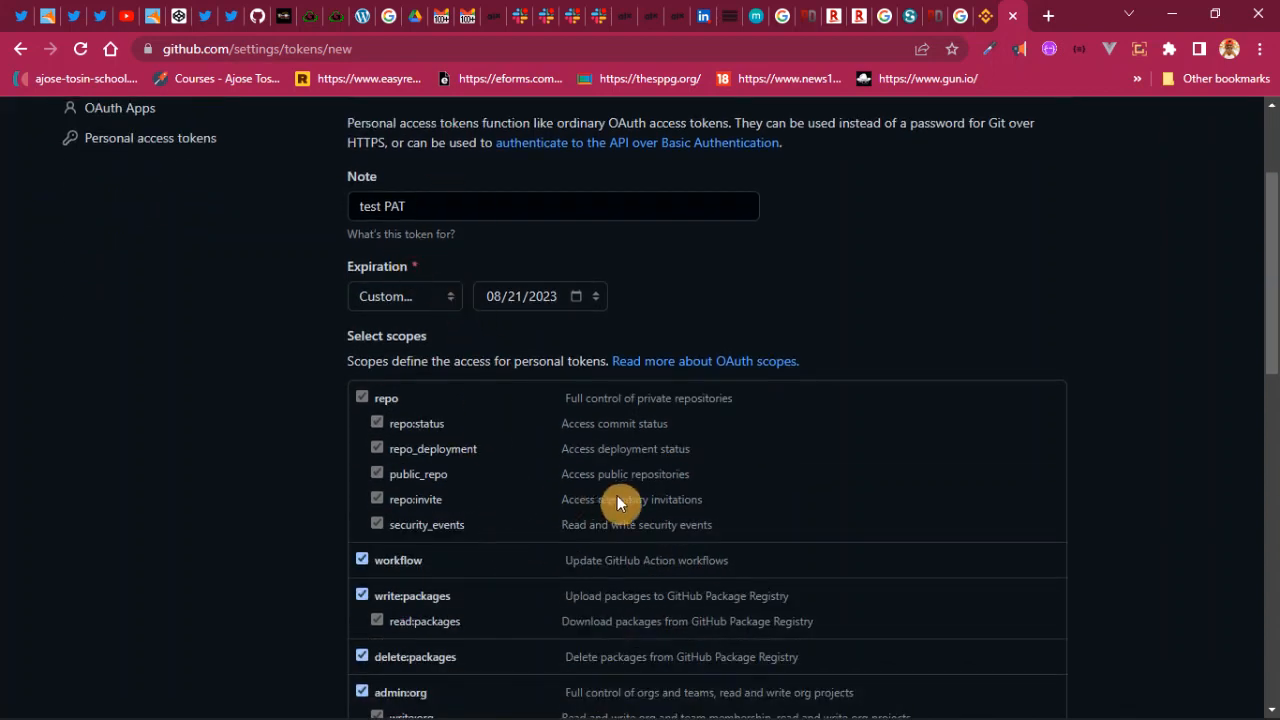
scroll(608, 495, "down", 11)
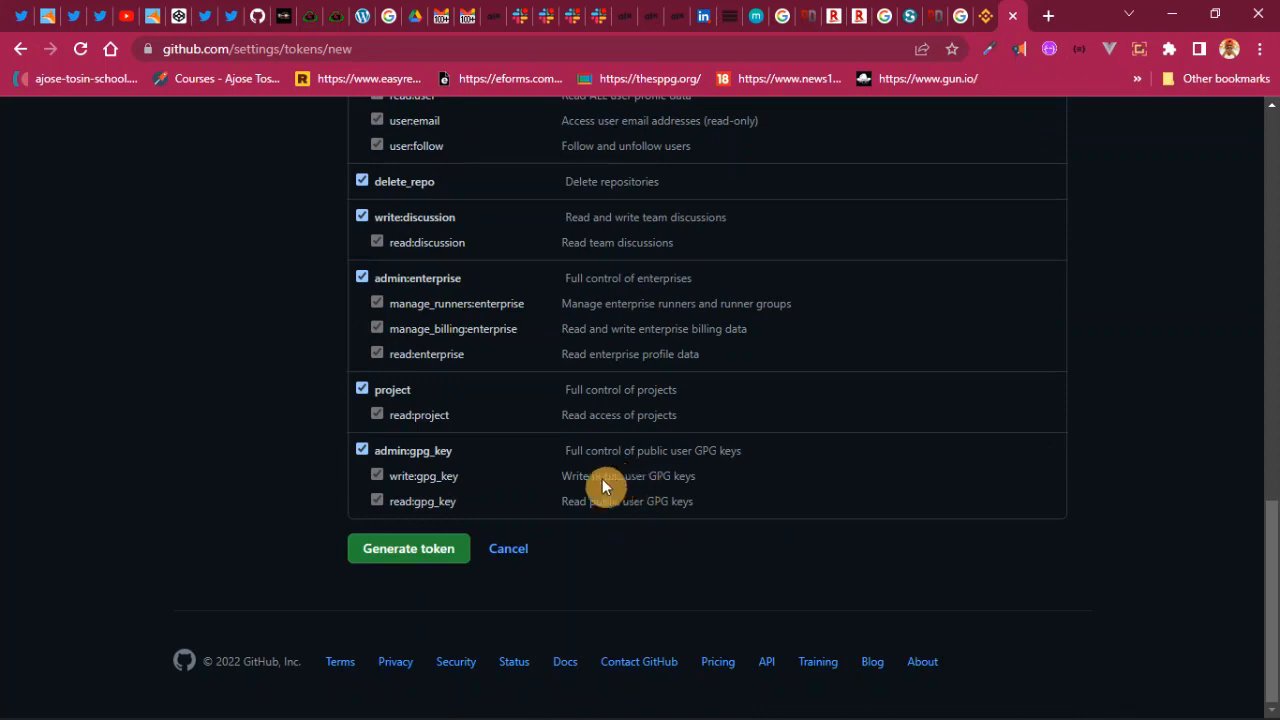
left_click(440, 553)
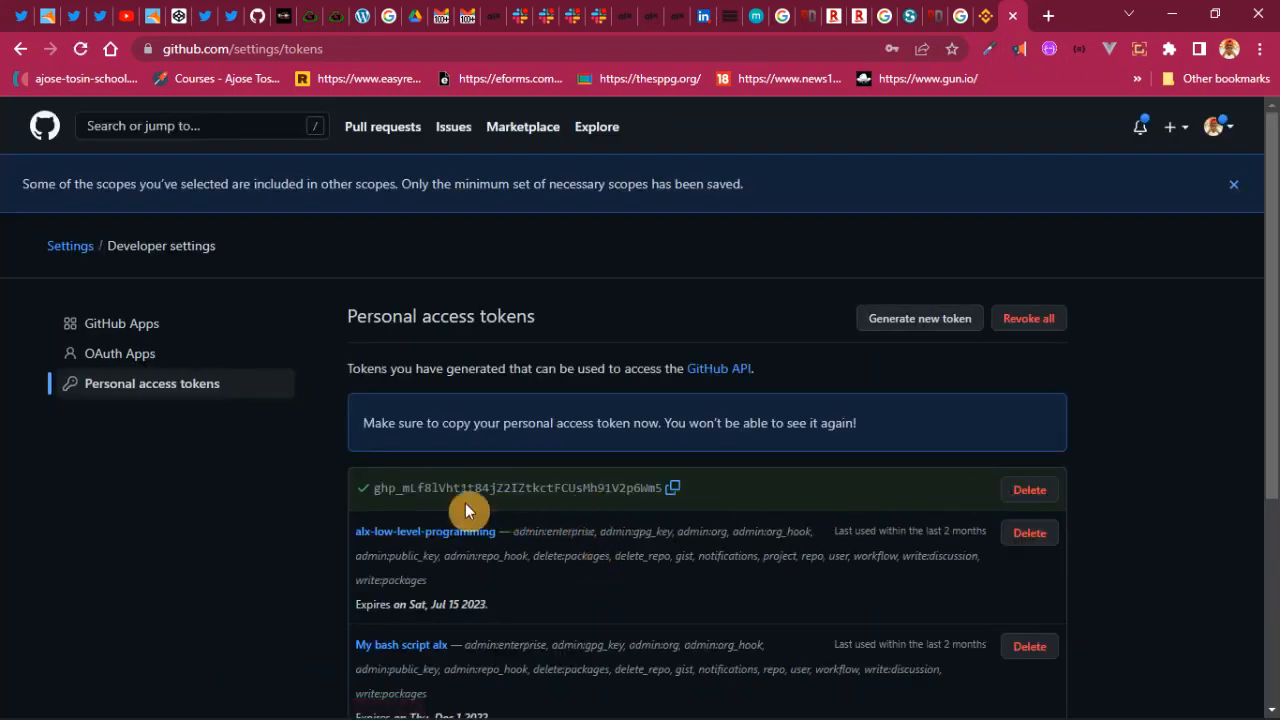
- Scroll through the tokens list showing the new token's value above three older tokens
scroll(655, 490, "down", 3)
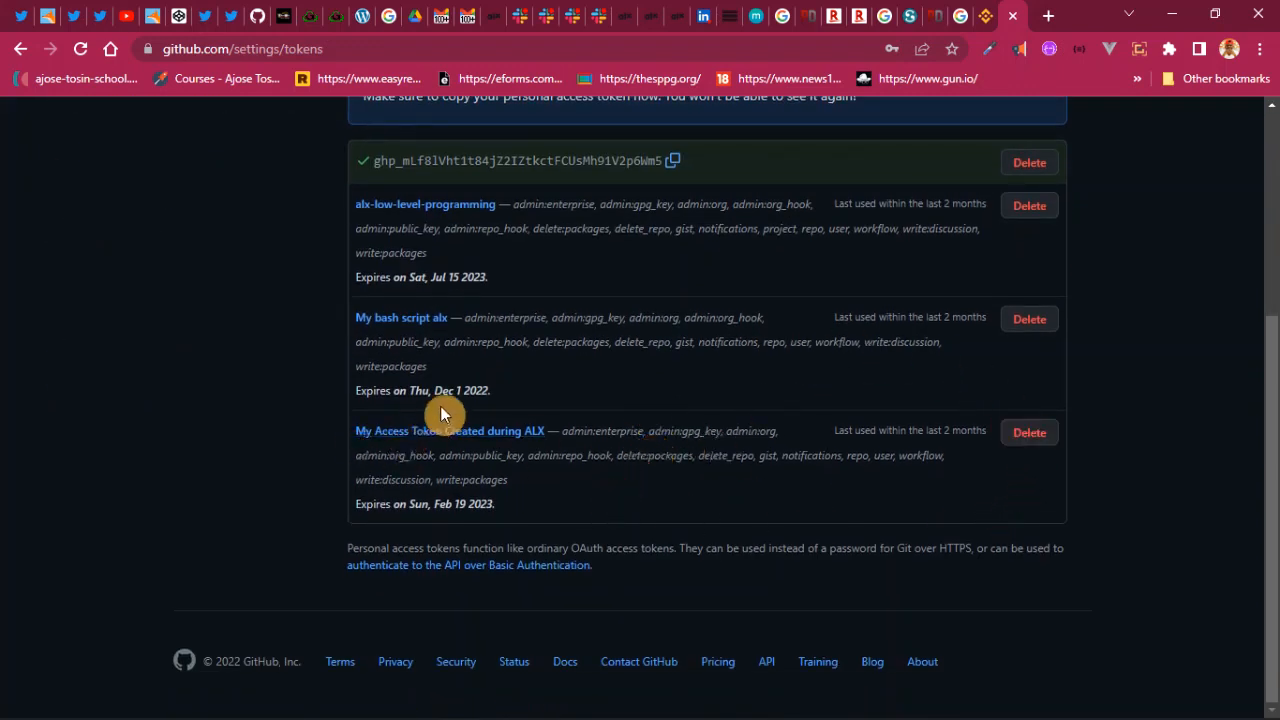
scroll(578, 318, "up", 3)
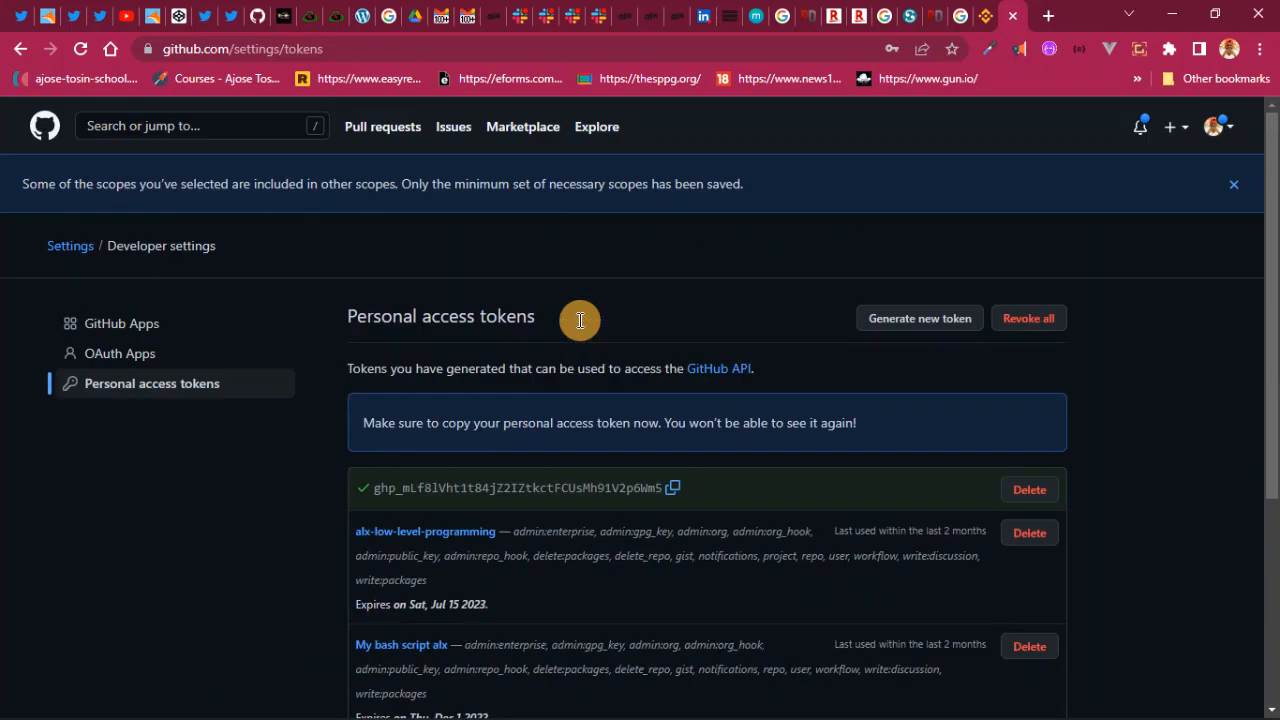
scroll(574, 329, "down", 3)
scroll(574, 337, "down", 1)
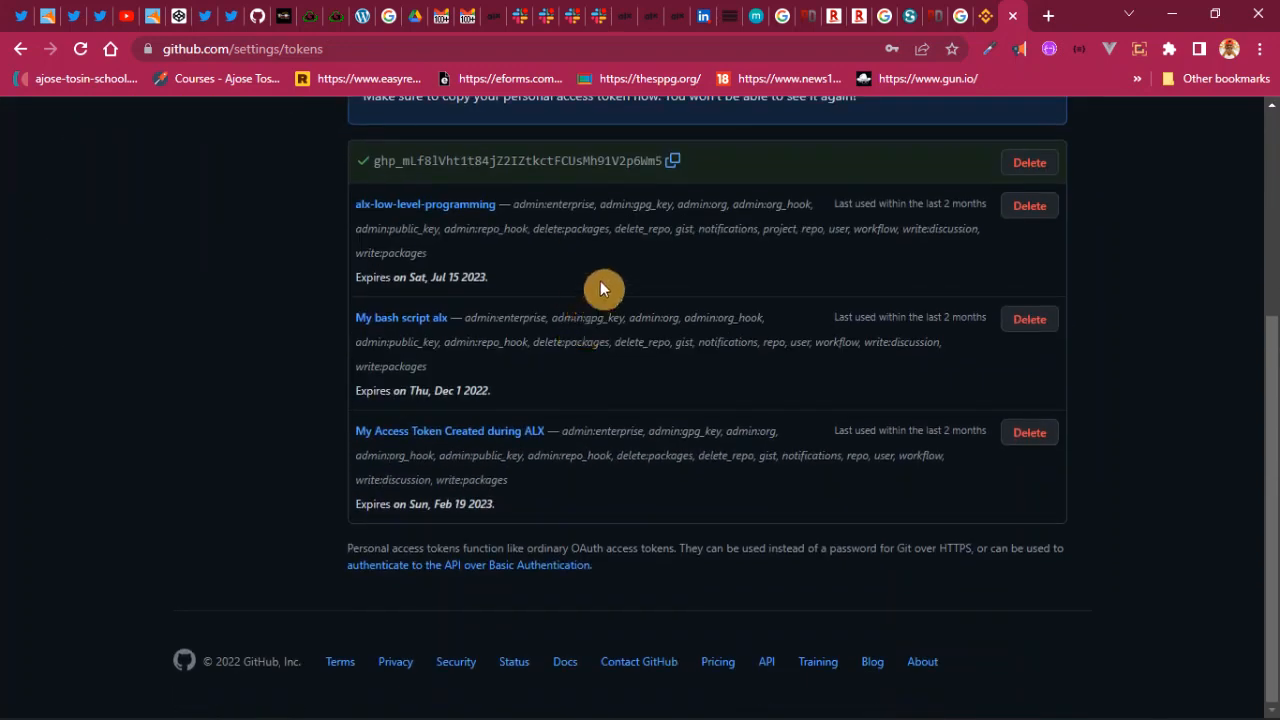
scroll(710, 257, "up", 3)
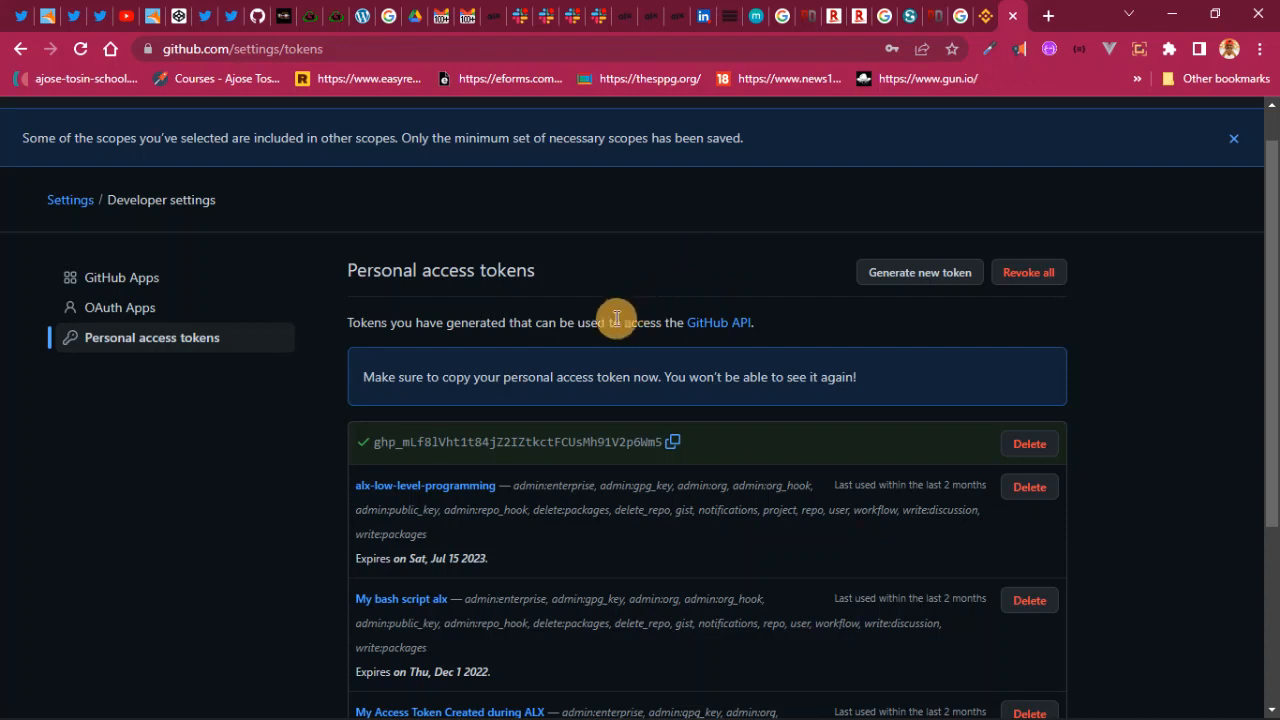
scroll(745, 470, "down", 2)
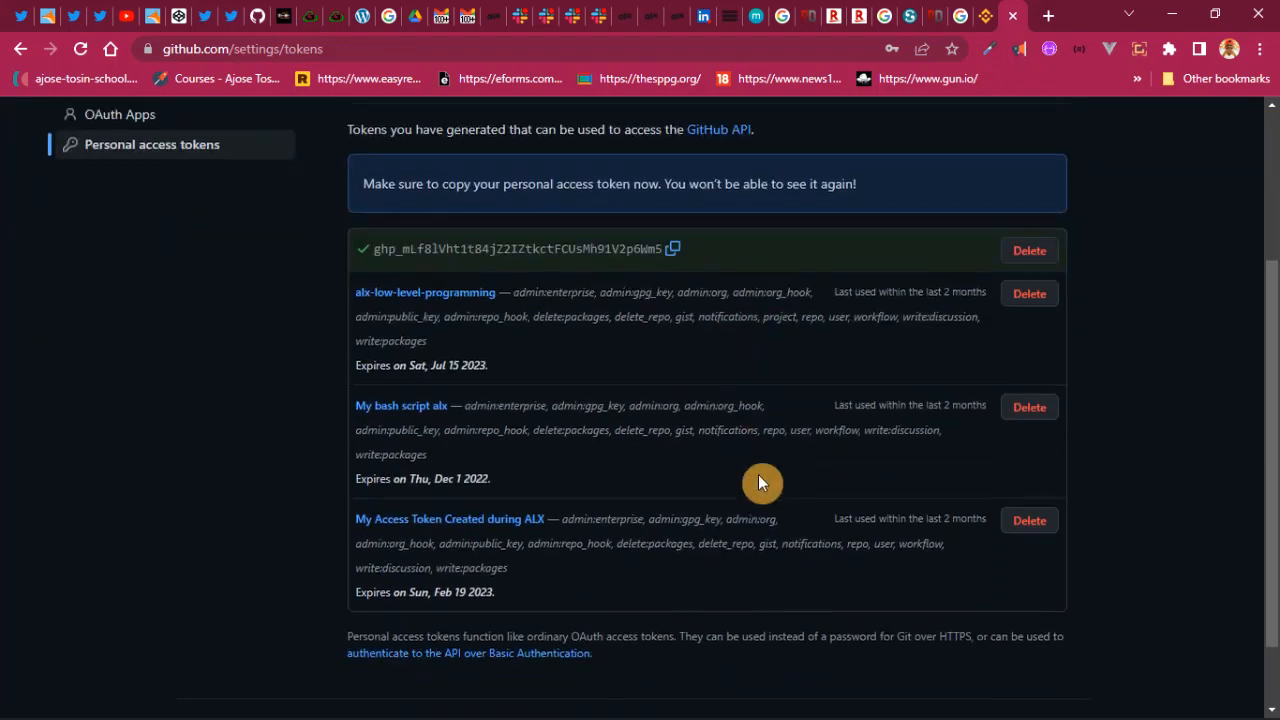
scroll(758, 483, "down", 1)
mouse_move(900, 715)
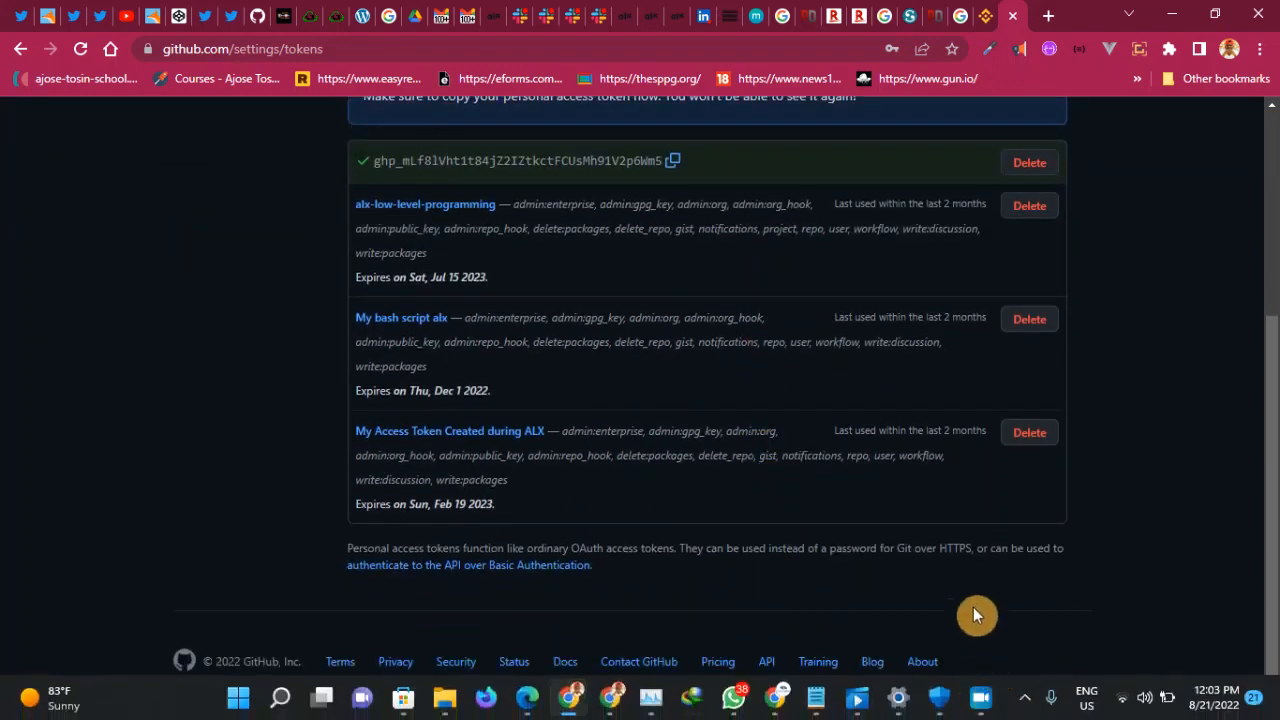
mouse_move(733, 431)
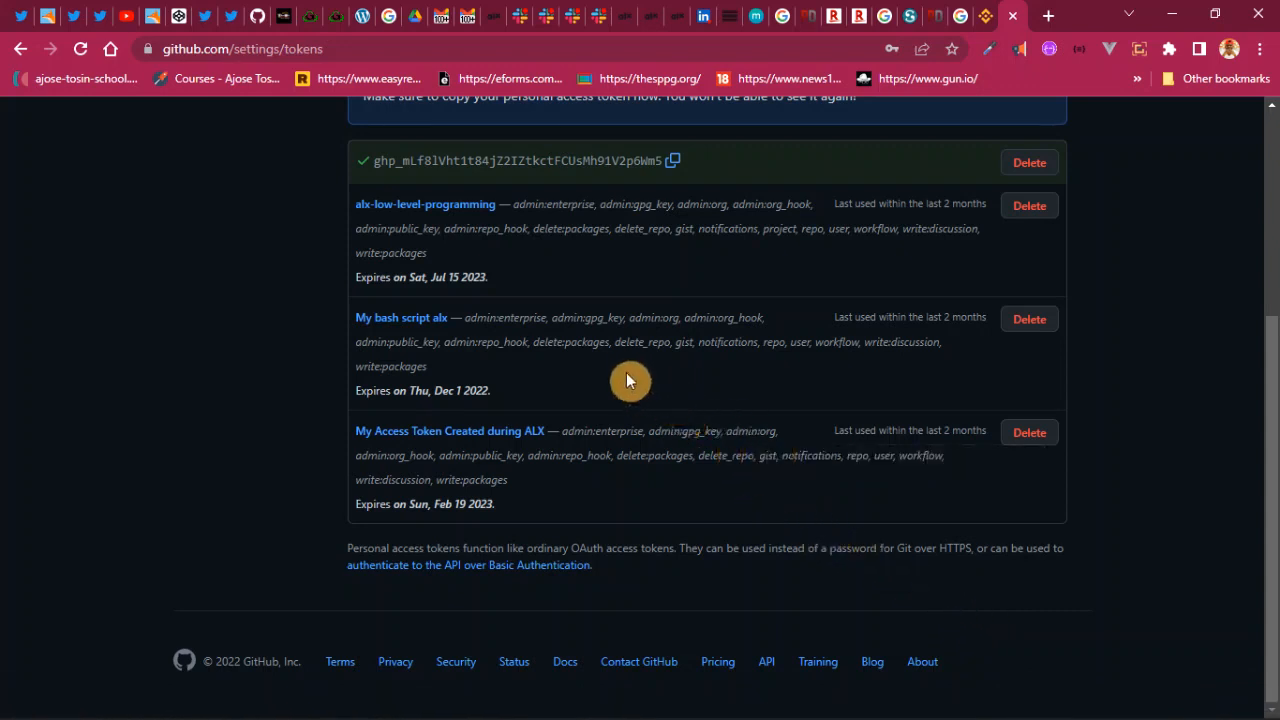
scroll(626, 380, "up", 2)
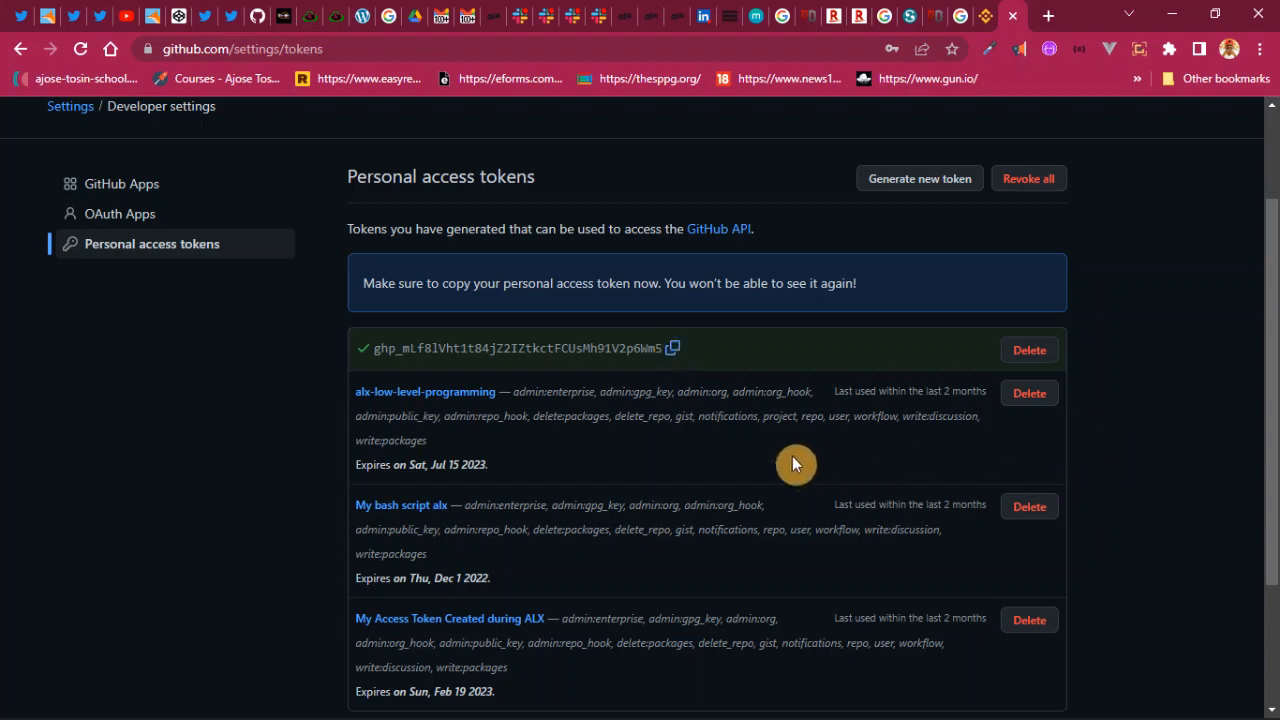
scroll(667, 375, "down", 2)
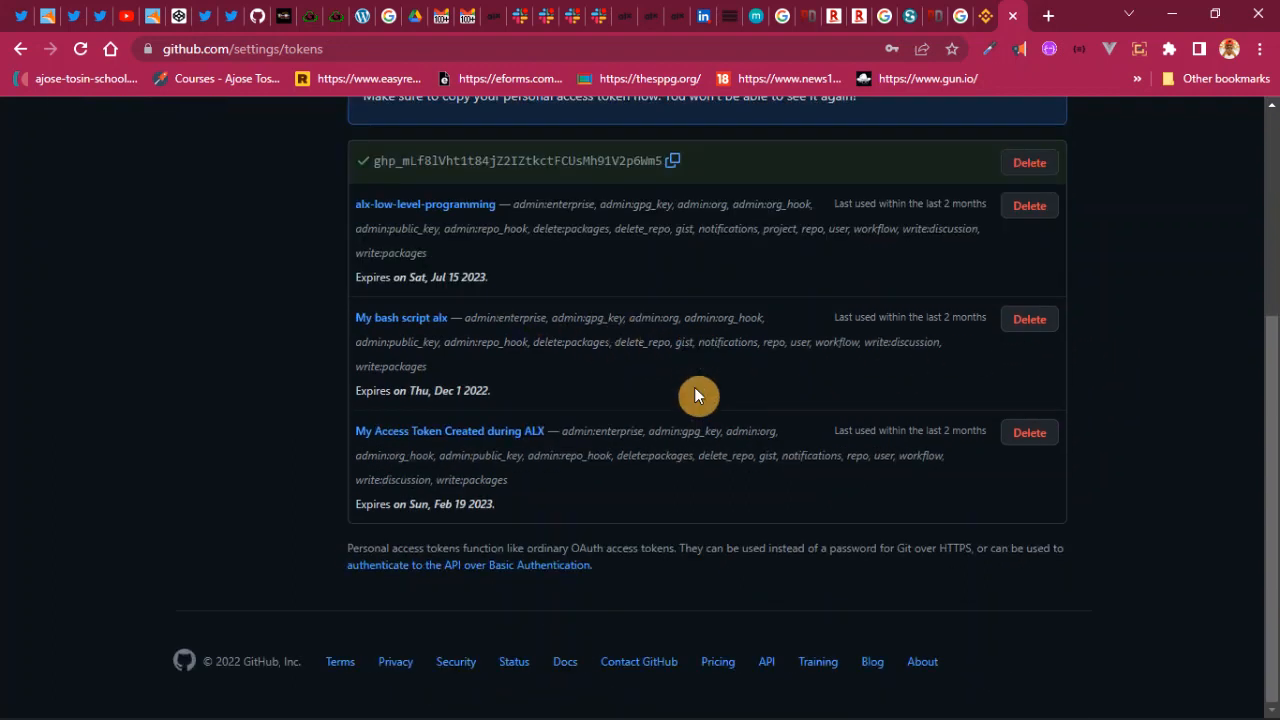
scroll(691, 387, "up", 3)
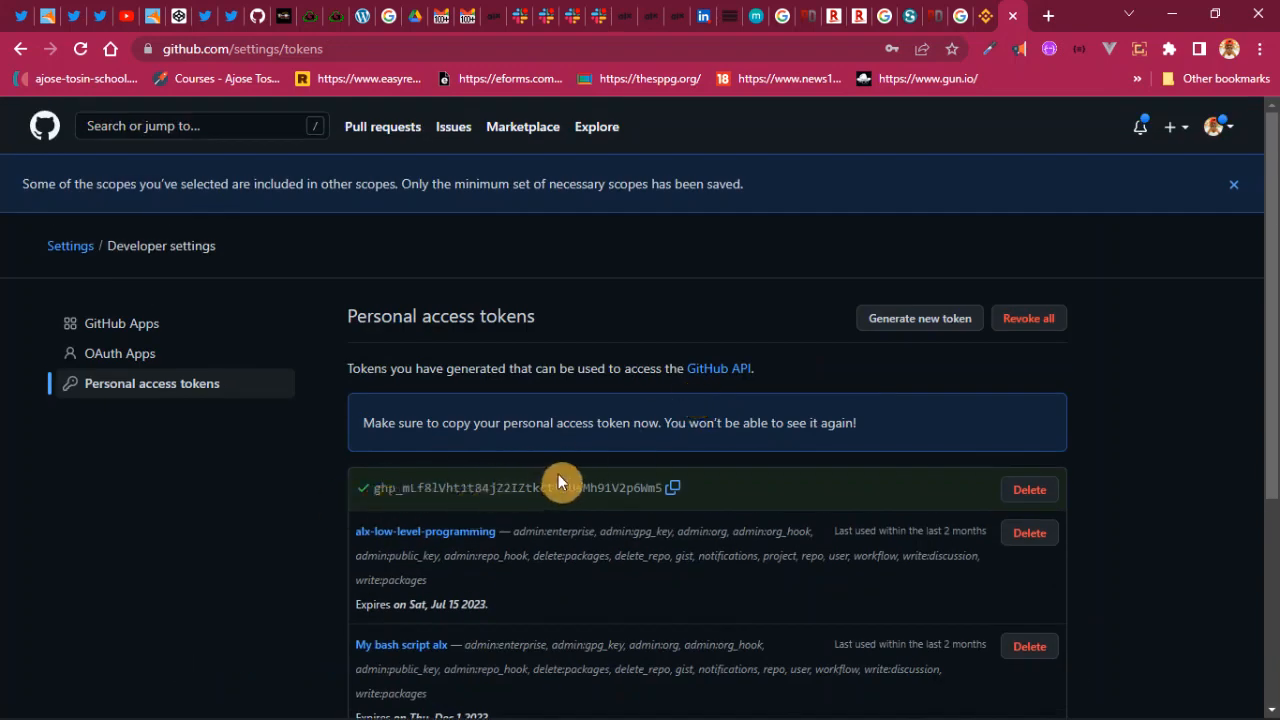
- Copy the new token's value with its copy icon, repeating the copy once
left_click(675, 495)
scroll(640, 486, "down", 3)
scroll(635, 492, "down", 1)
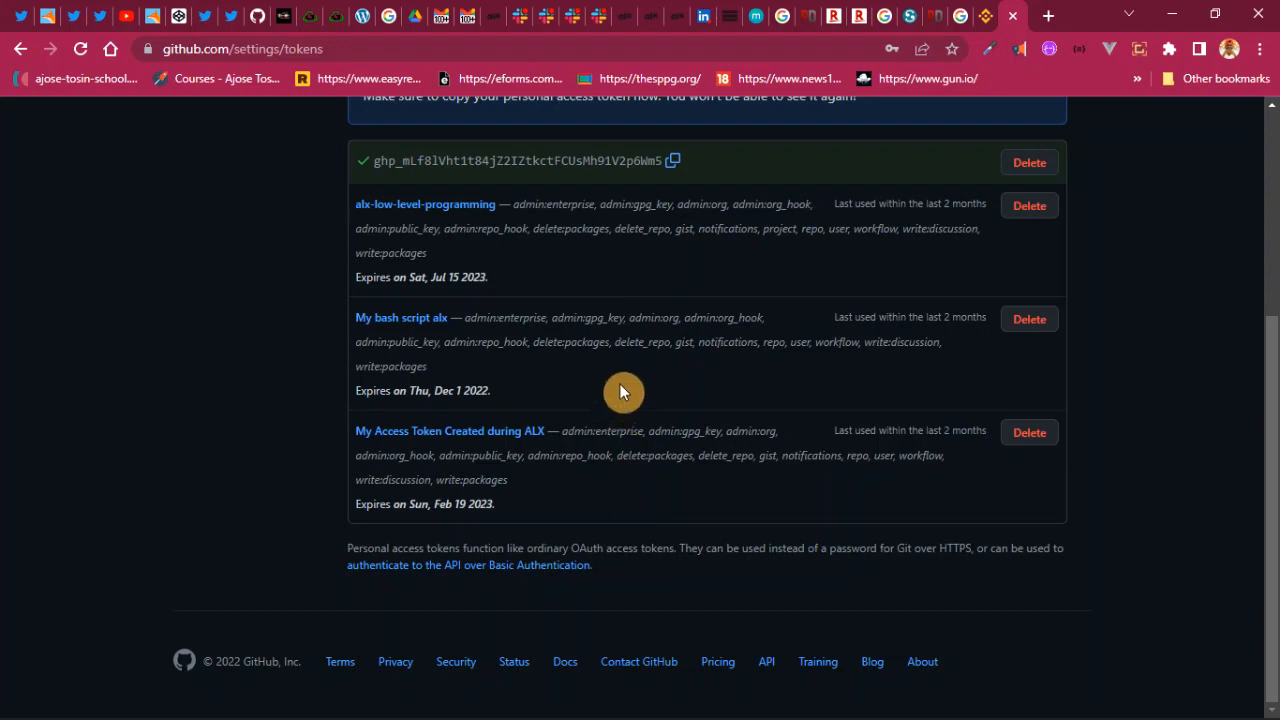
left_click(675, 165)
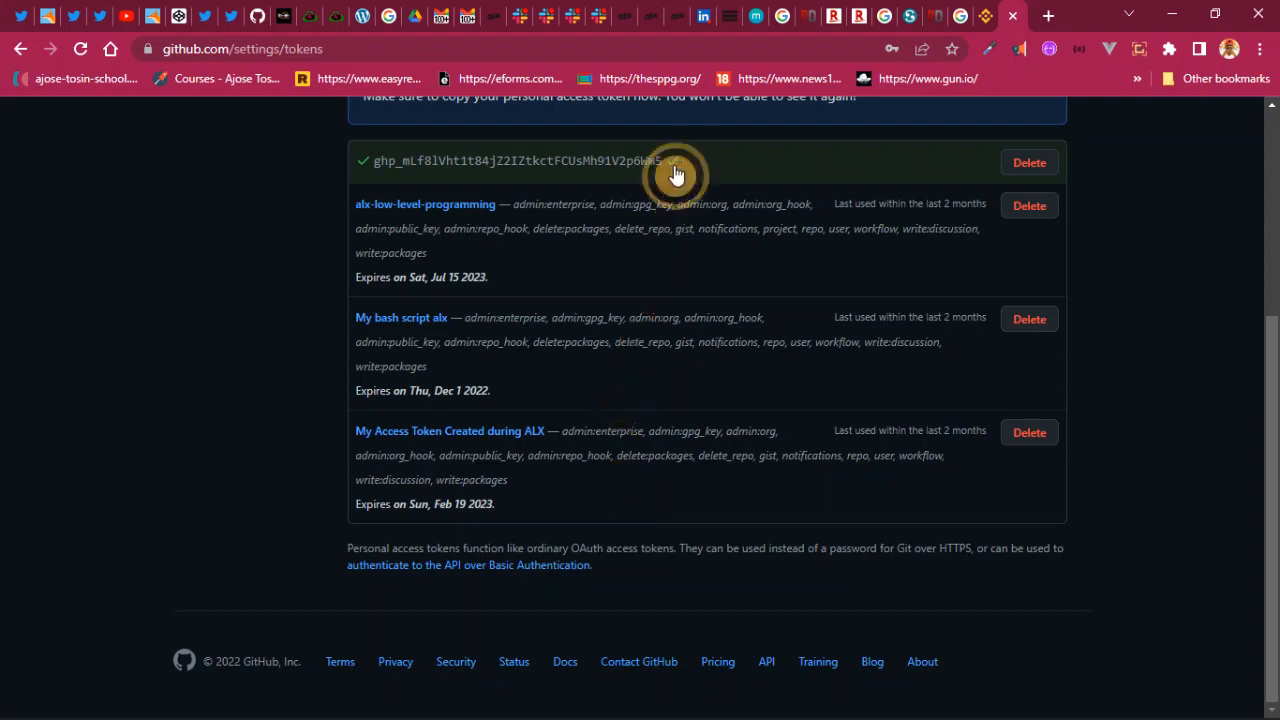
mouse_move(797, 714)
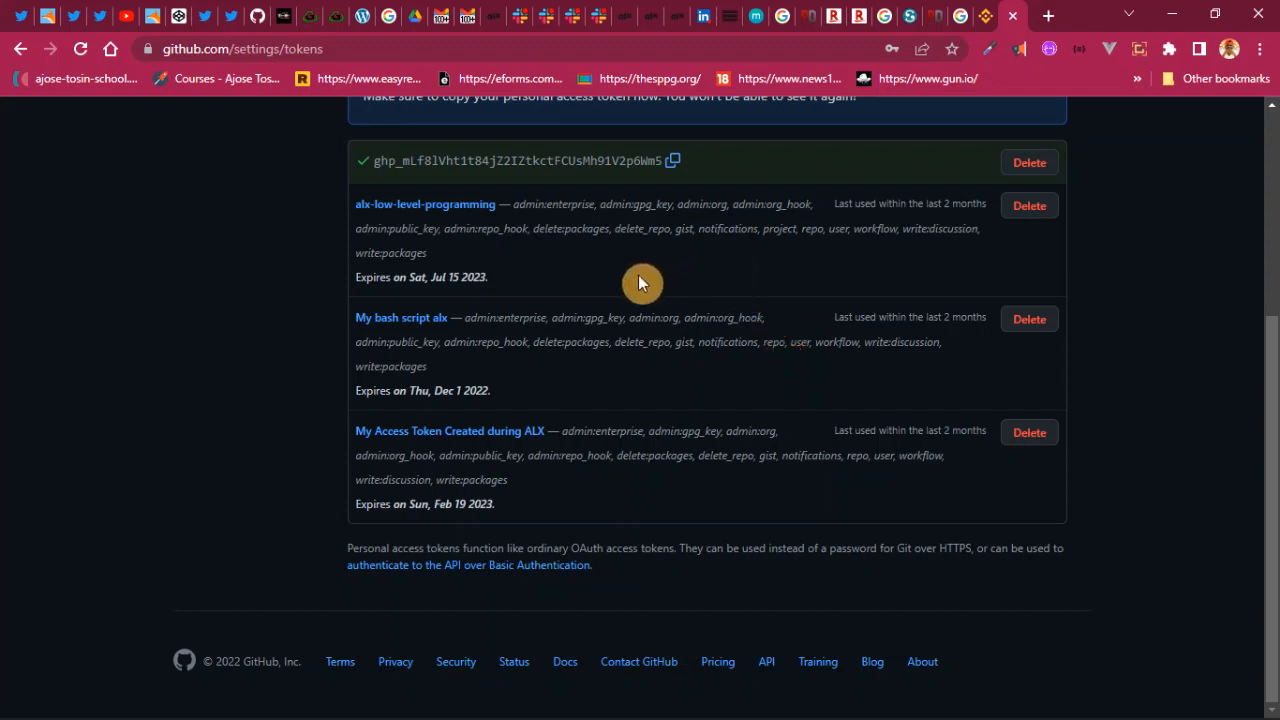
- Find the ALX project tab with the Recommended Sandbox and launch Webterm on Ubuntu 20.04
left_click(624, 21)
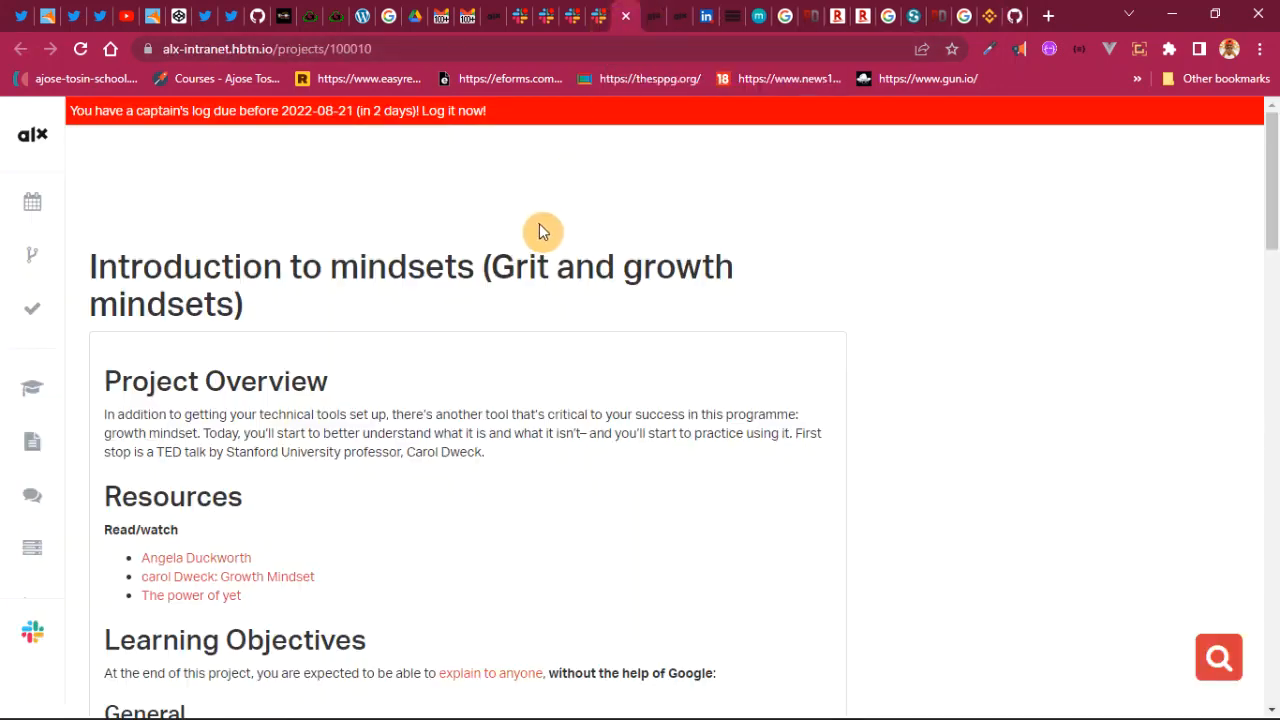
left_click(490, 20)
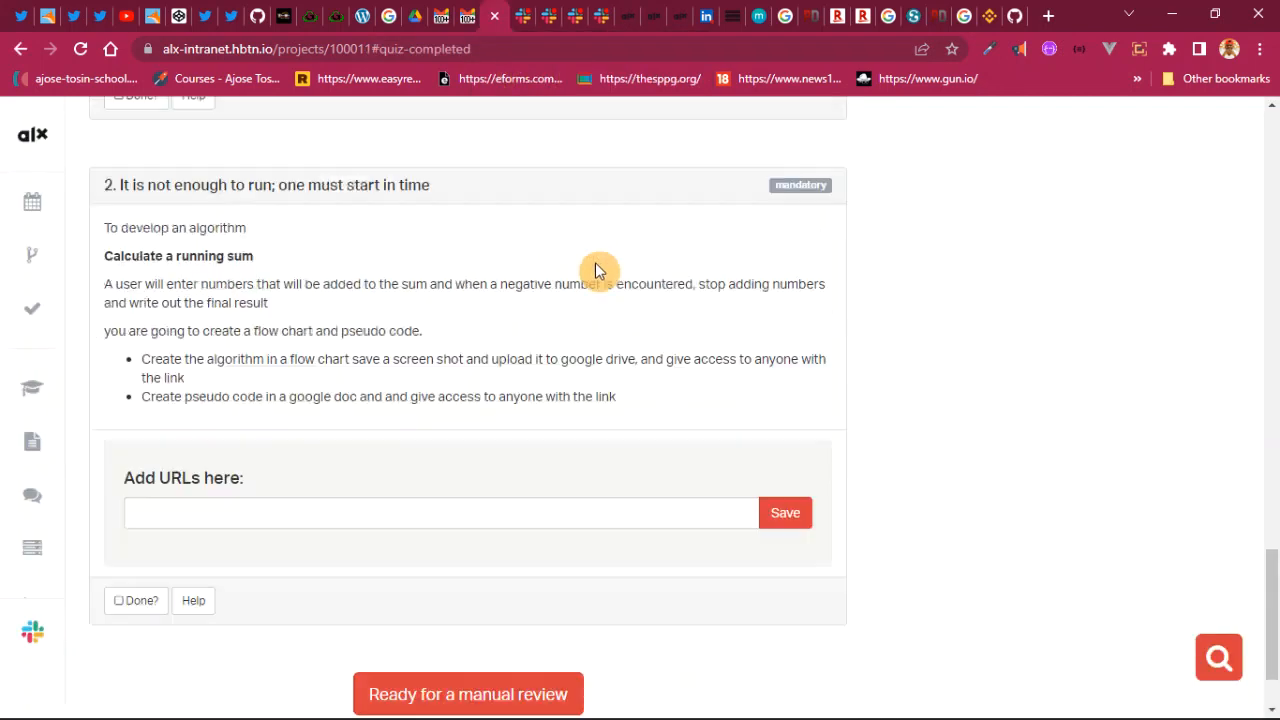
left_click(684, 19)
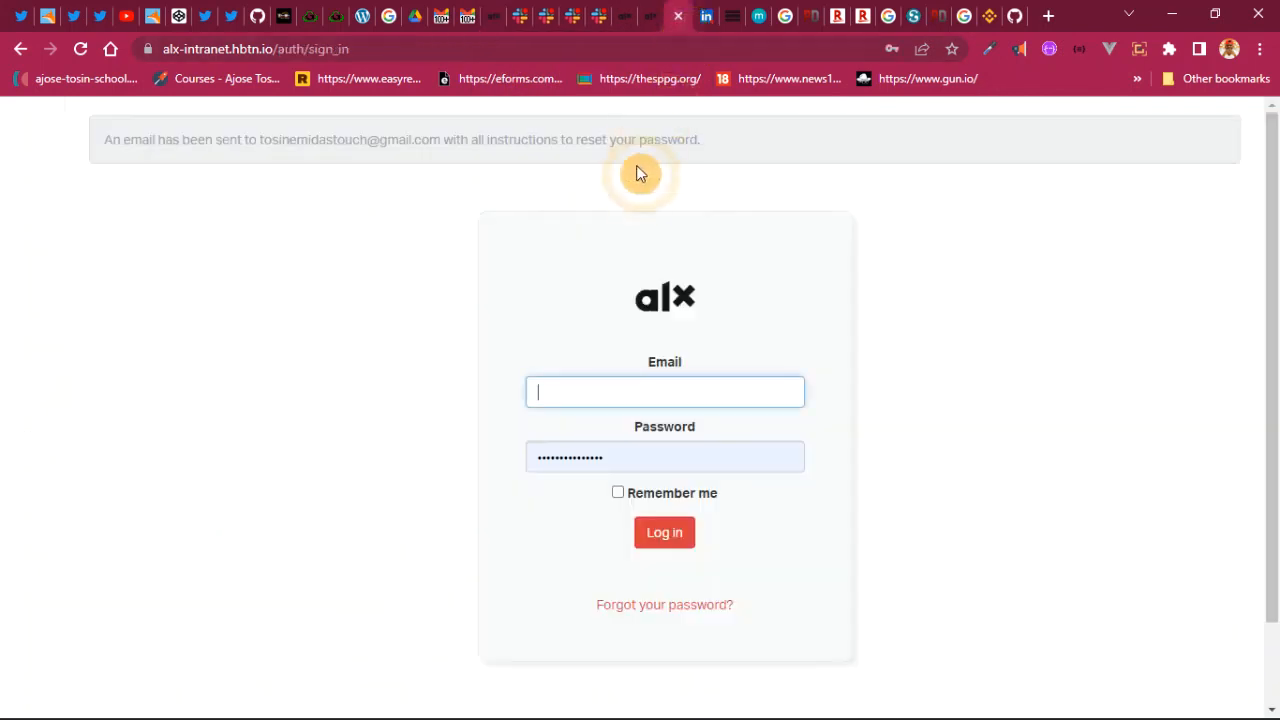
left_click(619, 24)
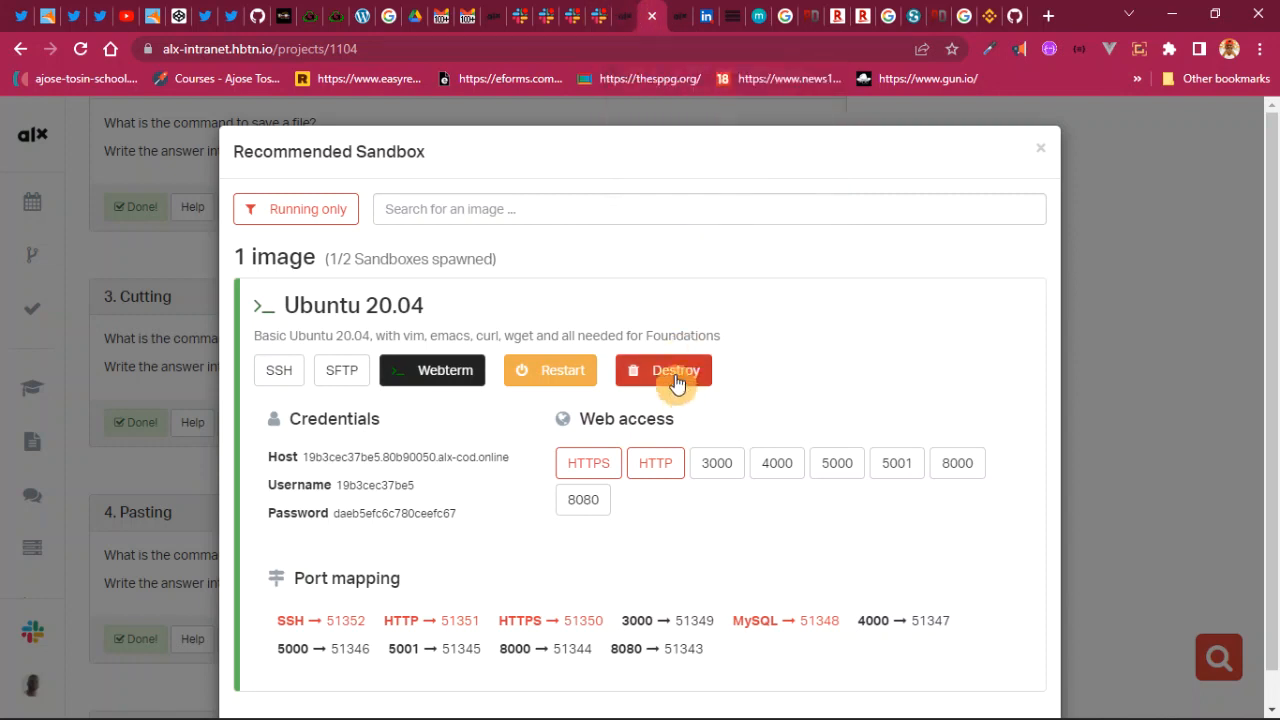
left_click(445, 370)
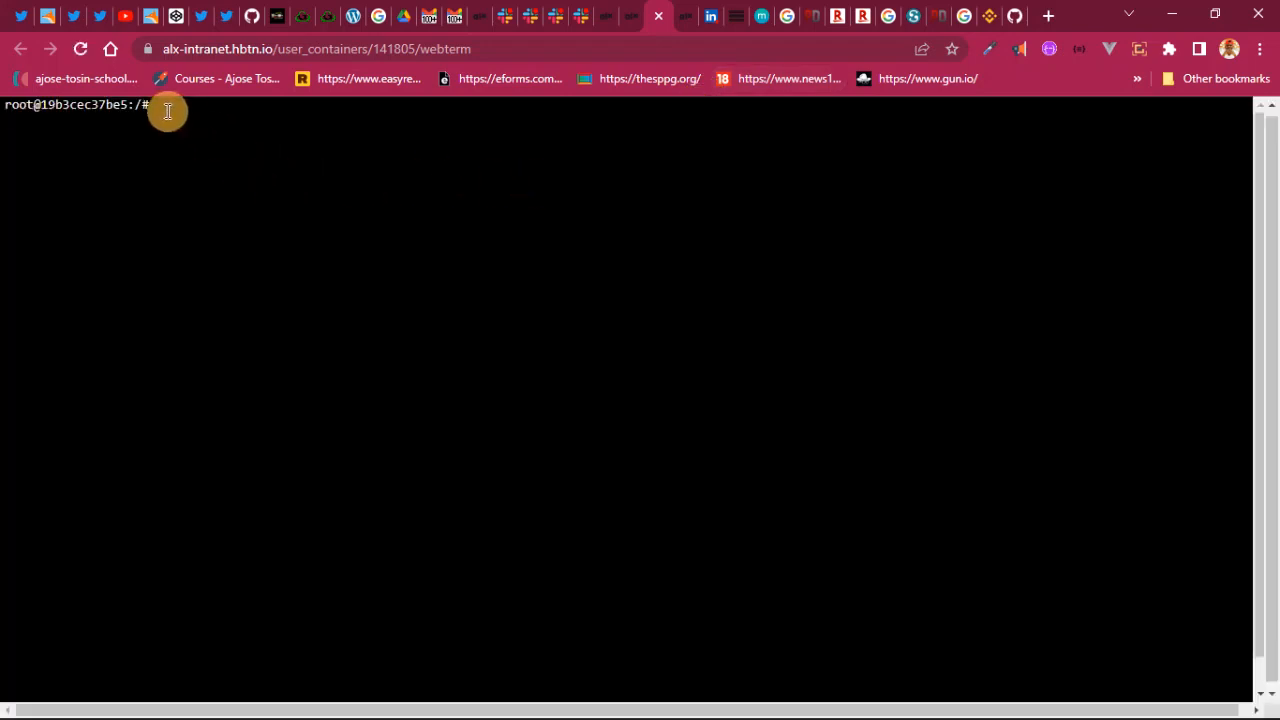
right_click(160, 109)
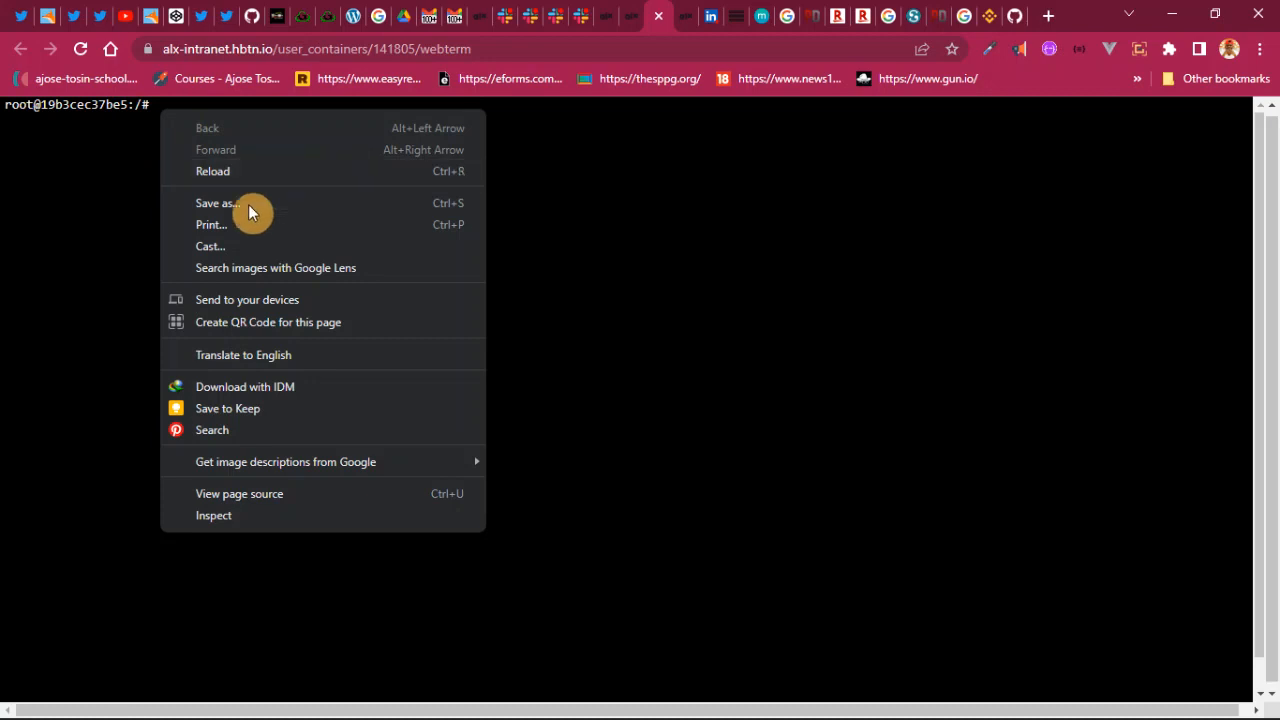
left_click(153, 110)
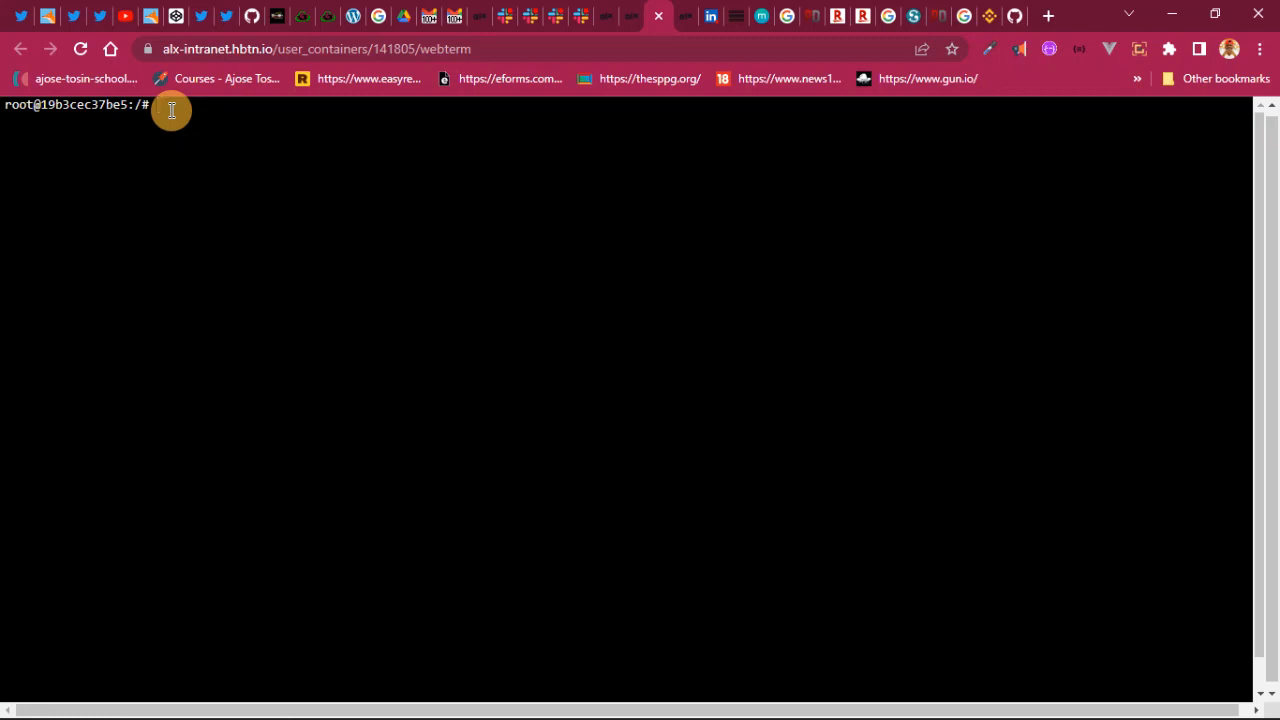
key("ctrl+v")
key("BackSpace")
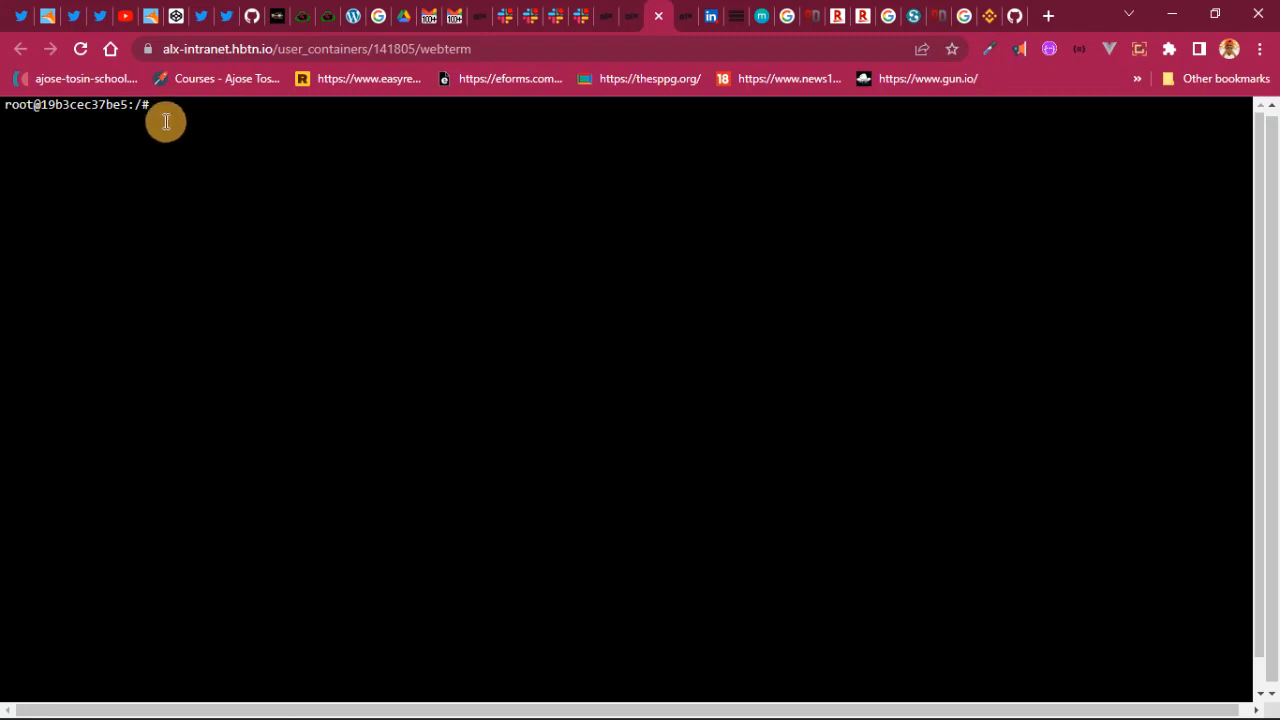